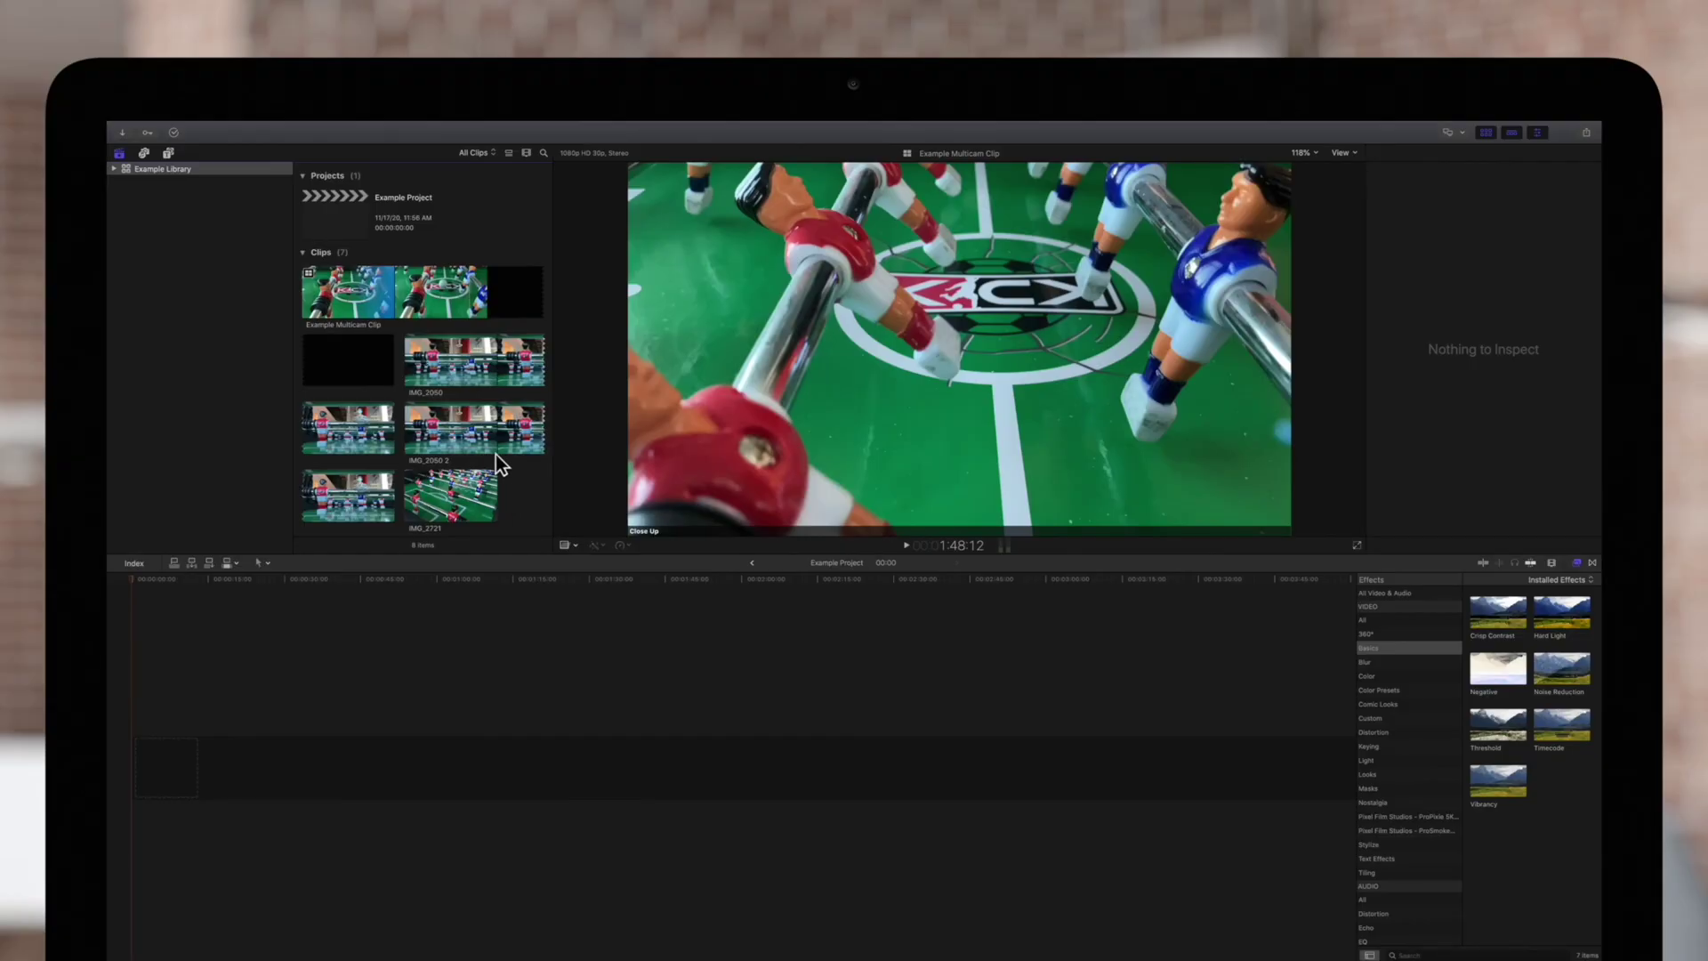
- Add the Example Multicam Clip to the timeline, blade it, and delete all but a 14-second piece
mouse_move(425, 292)
left_mouse_down()
mouse_move(285, 580)
mouse_move(158, 739)
left_mouse_up()
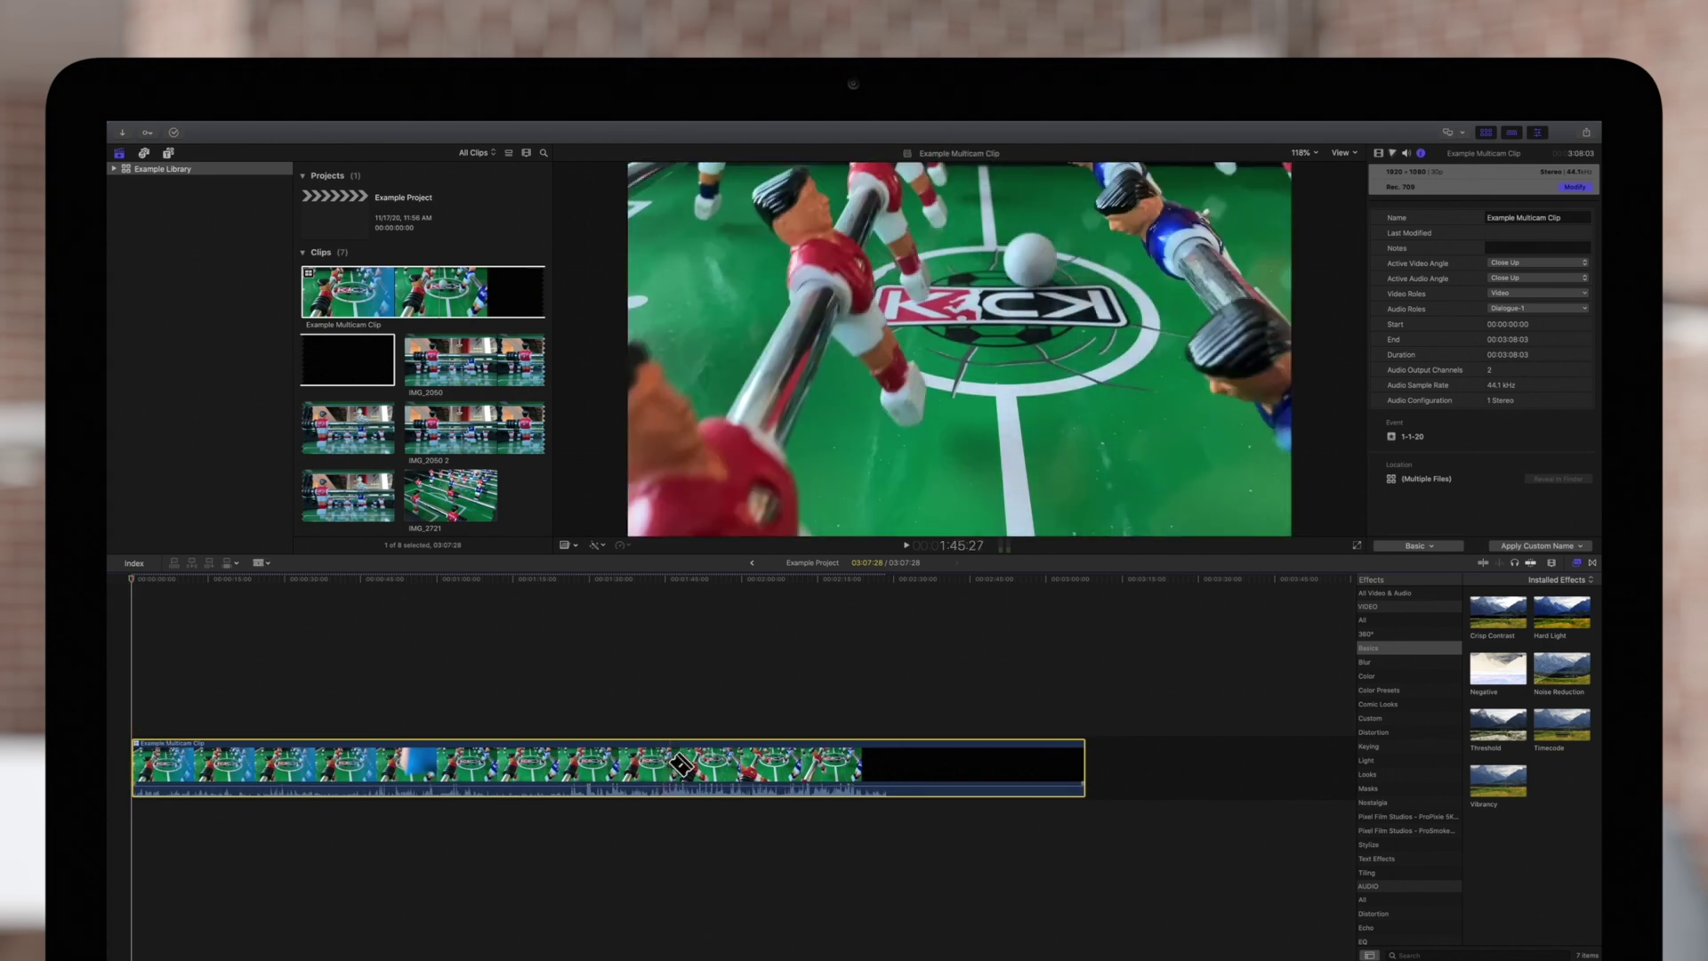
left_click(670, 763)
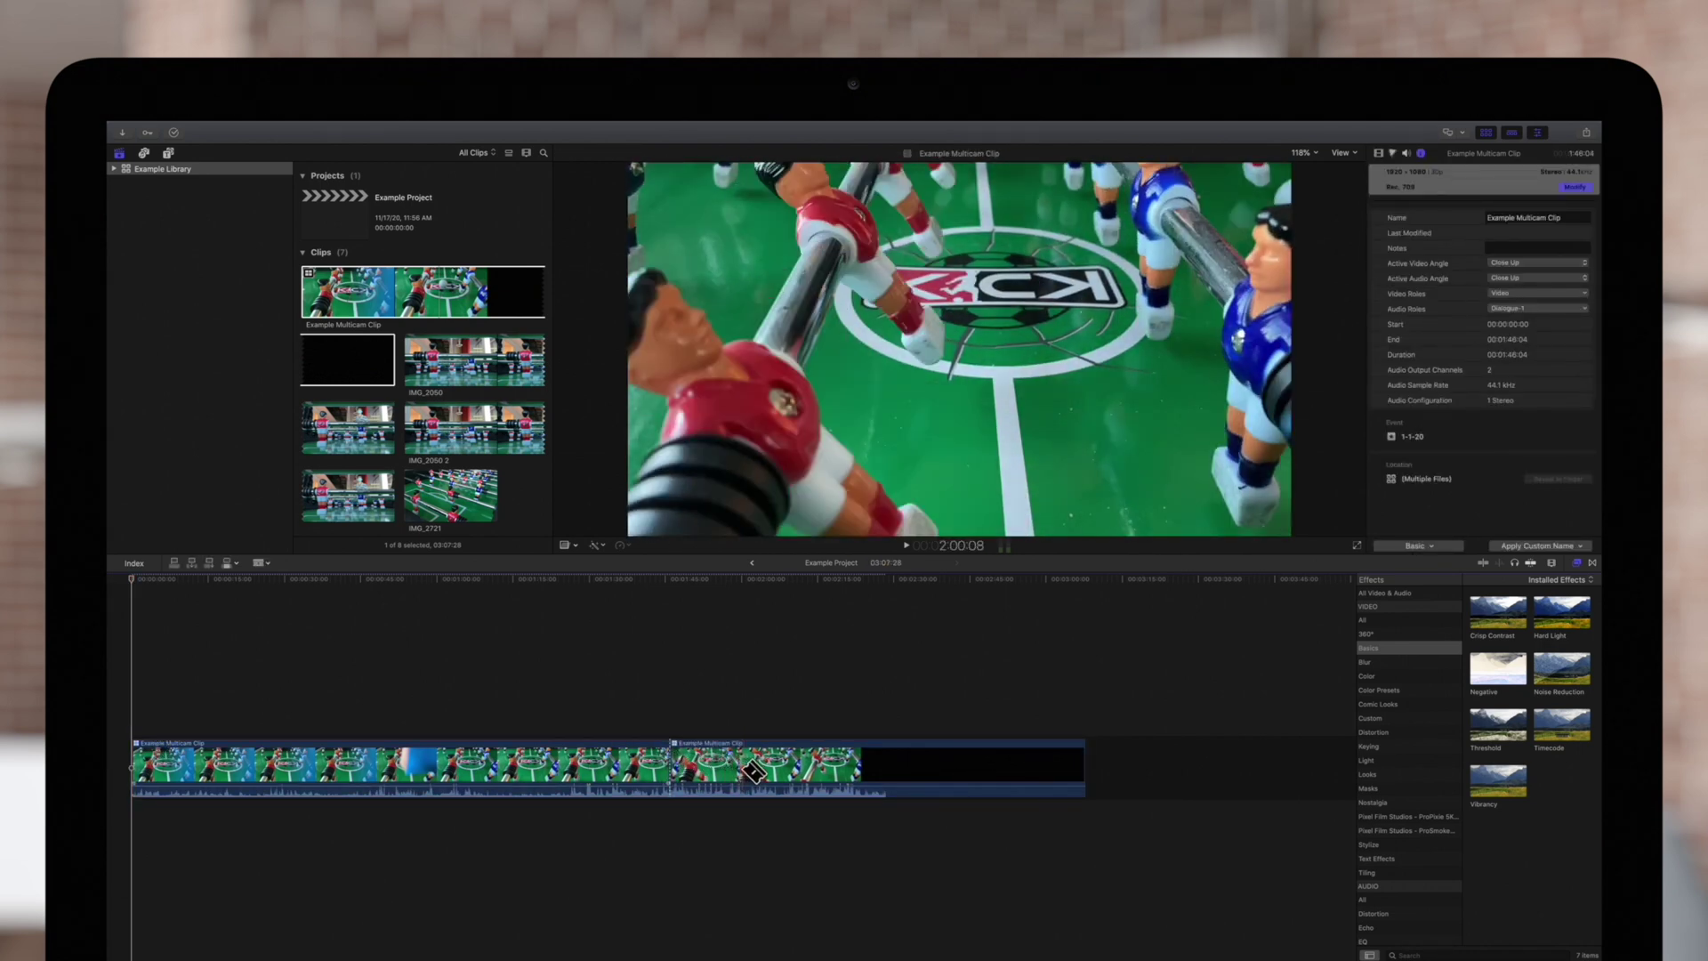
key("a")
left_click(590, 764)
key("Delete")
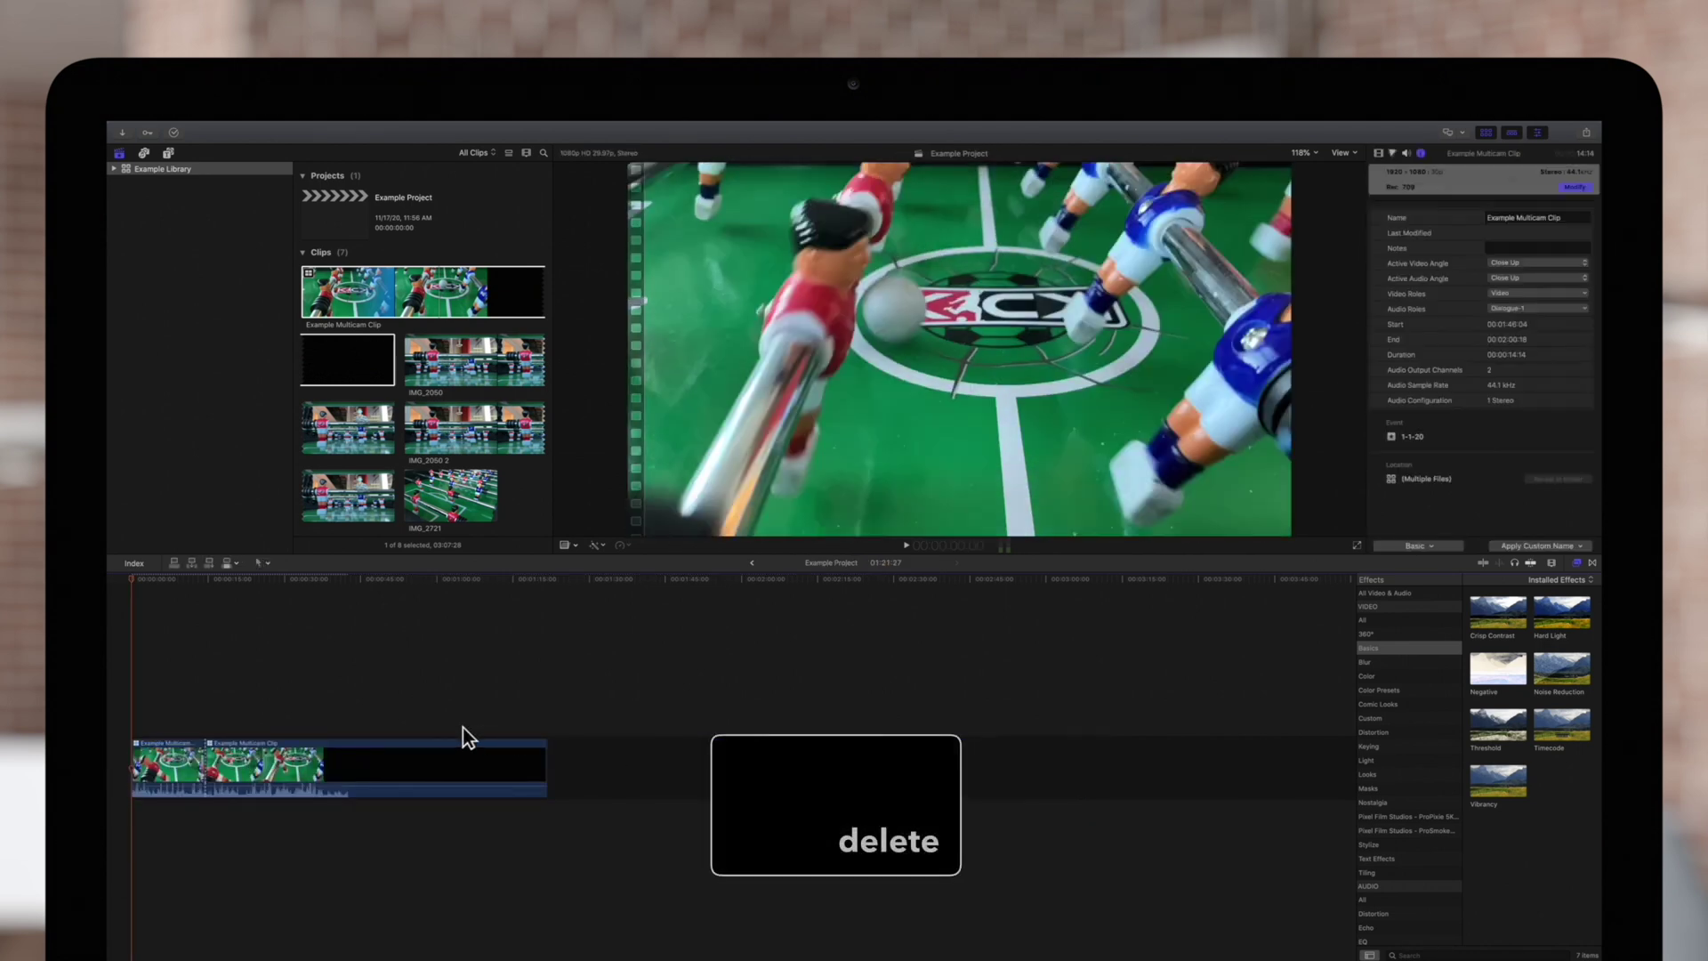
left_click(400, 771)
key("Delete")
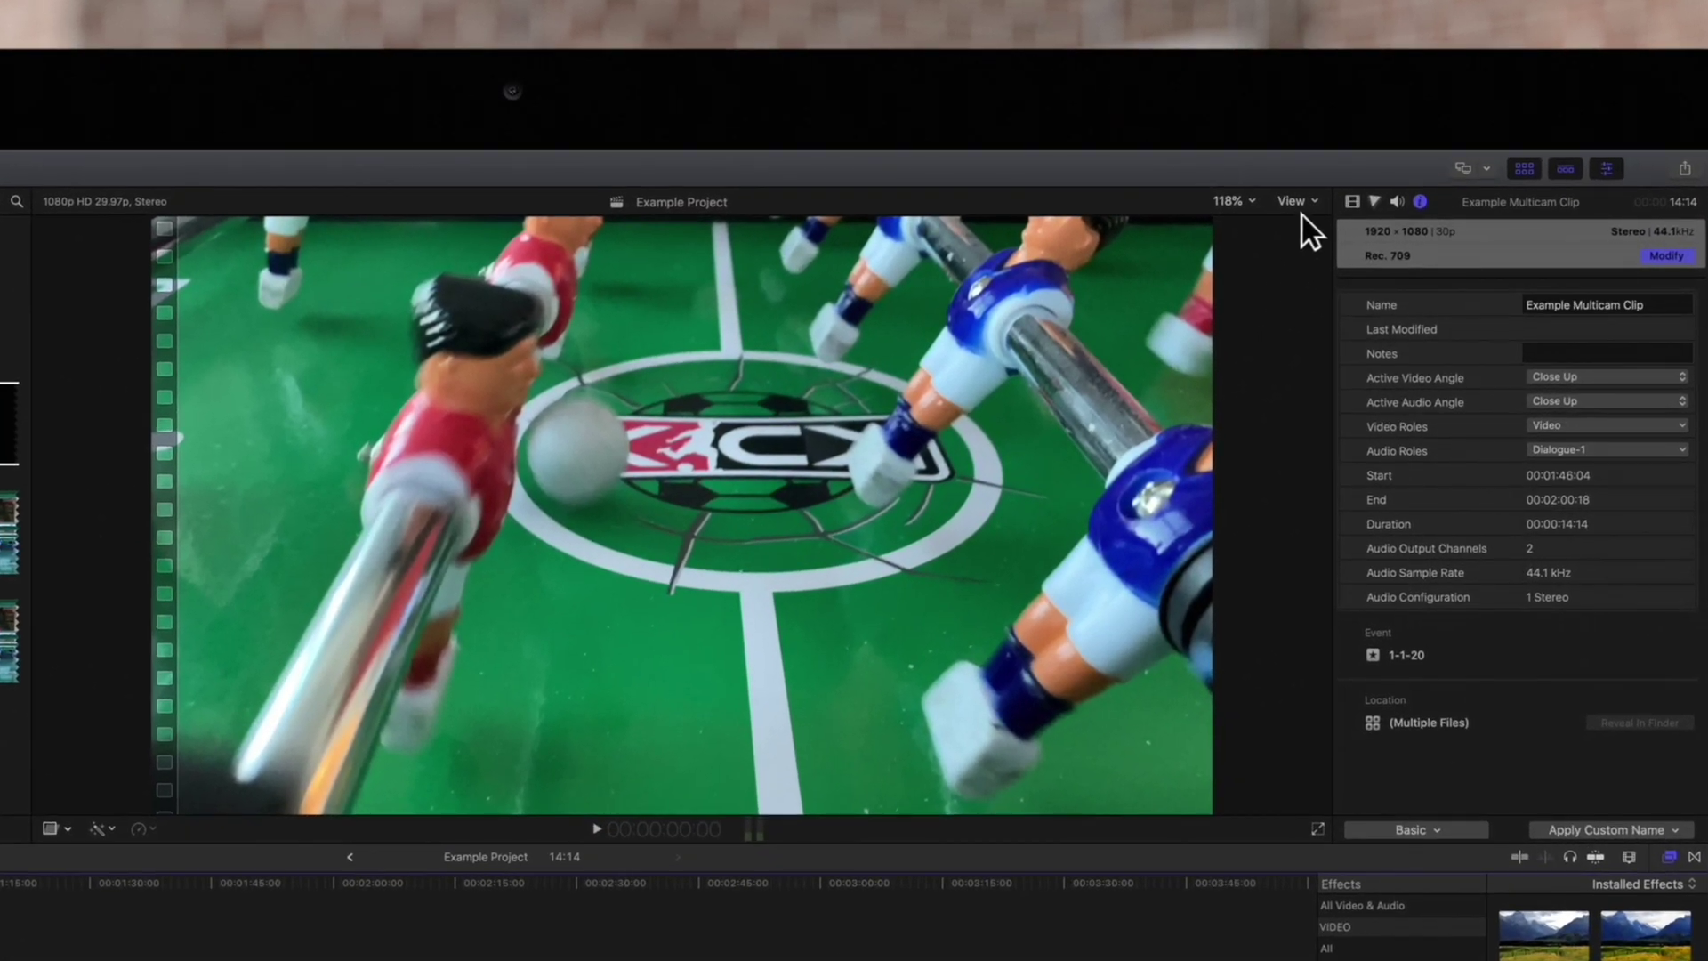
- Show the four-angle Angle Viewer beside the main viewer, with Close Up active
left_click(1301, 203)
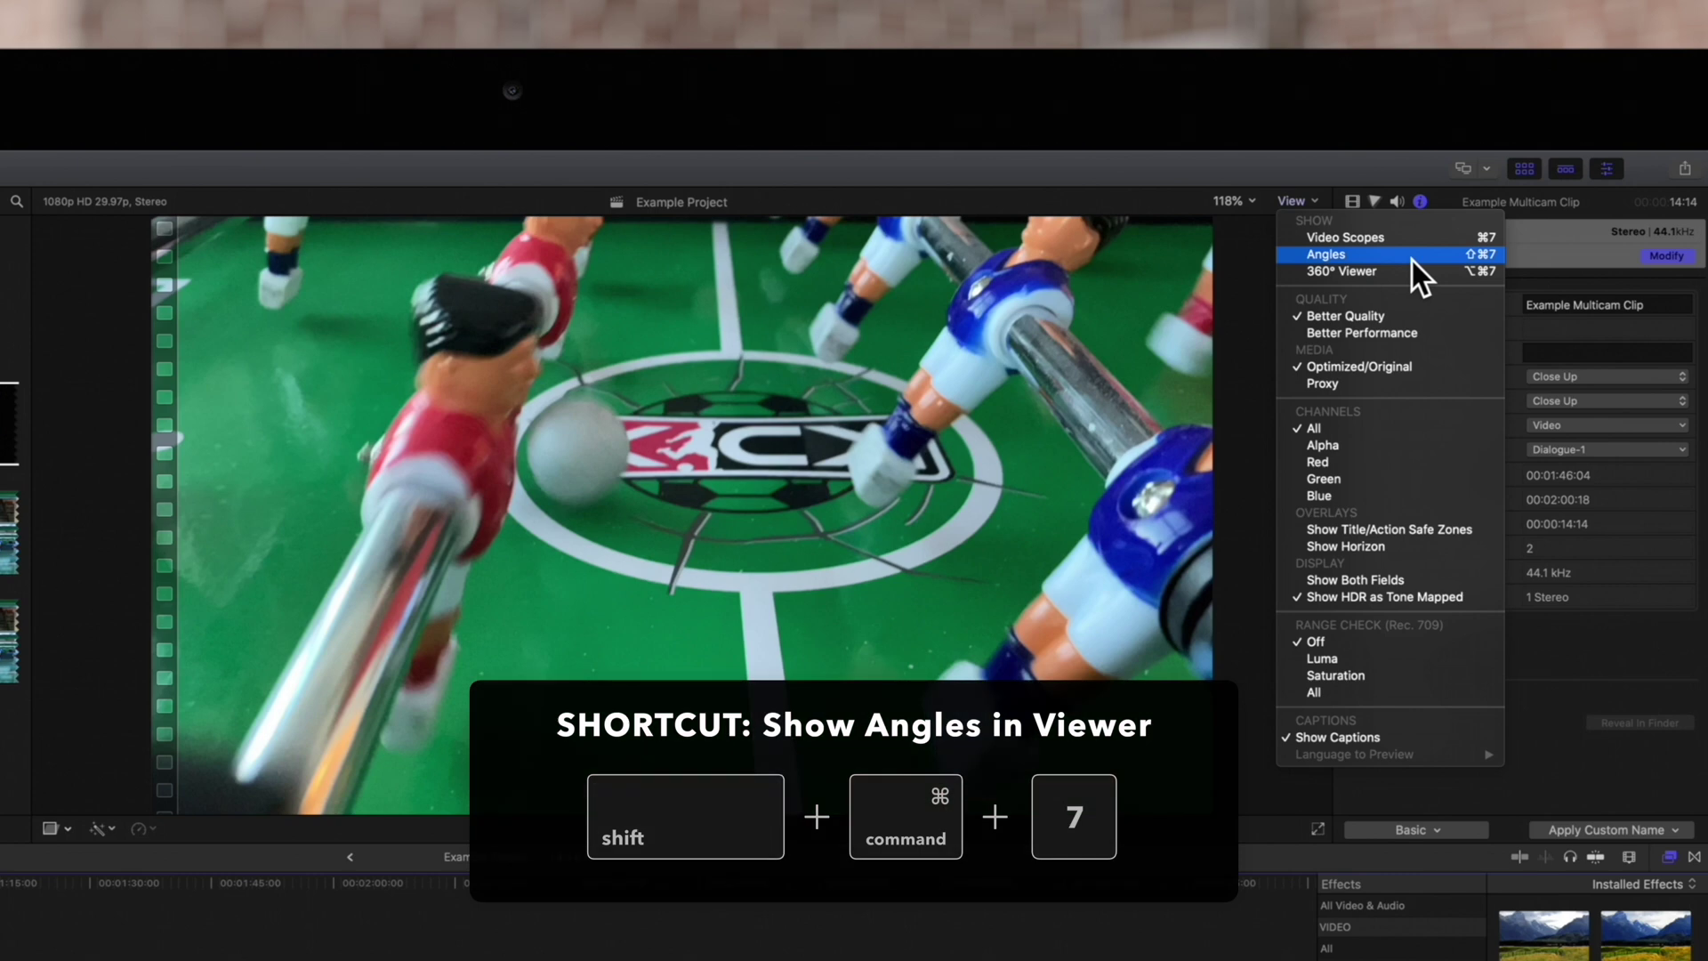
left_click(1412, 260)
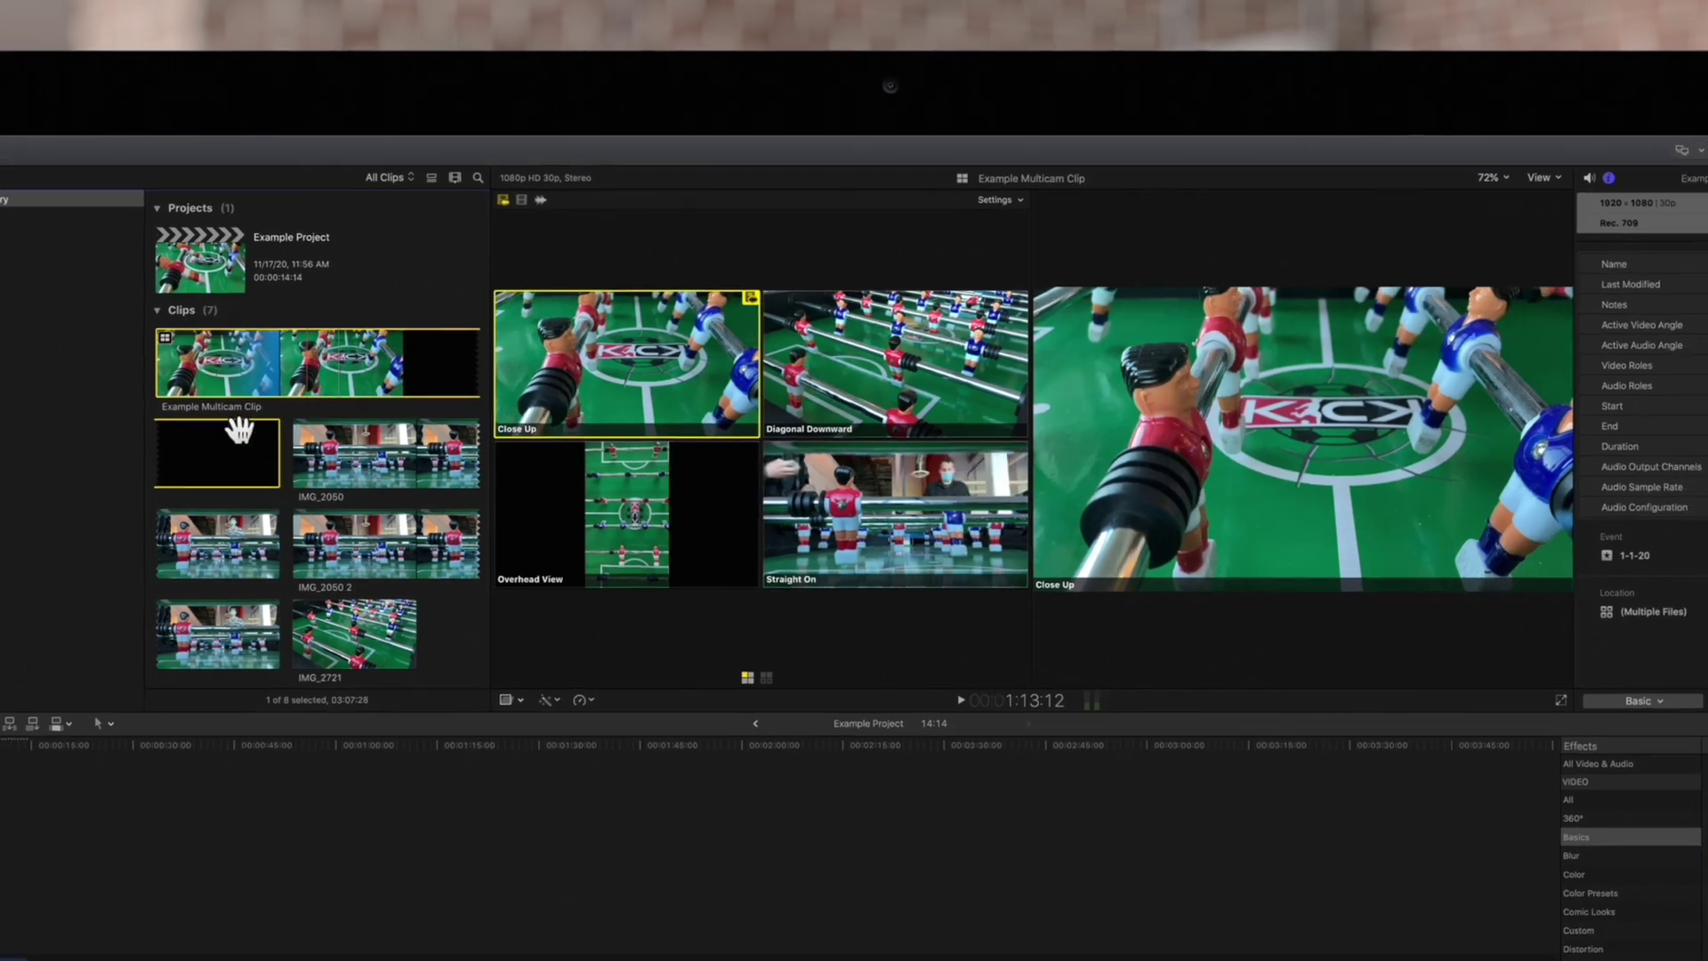
left_click_drag(275, 397, 153, 754)
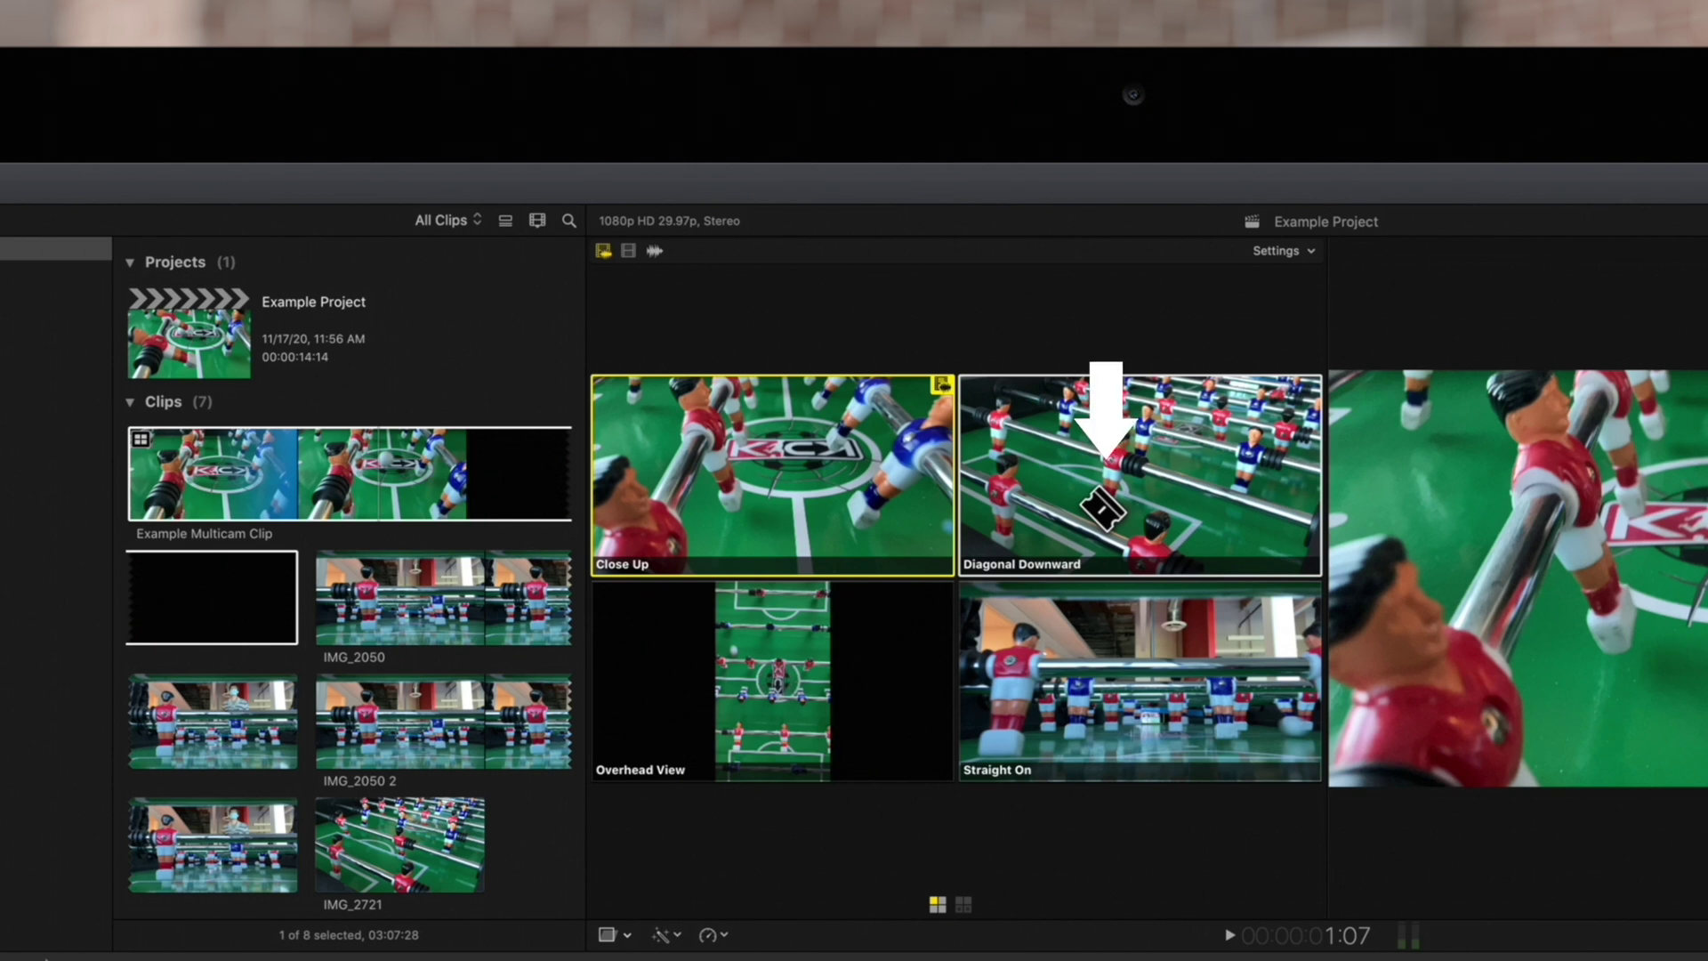
- Switch the multicam clip's active angle to Diagonal Downward
left_click(1103, 509)
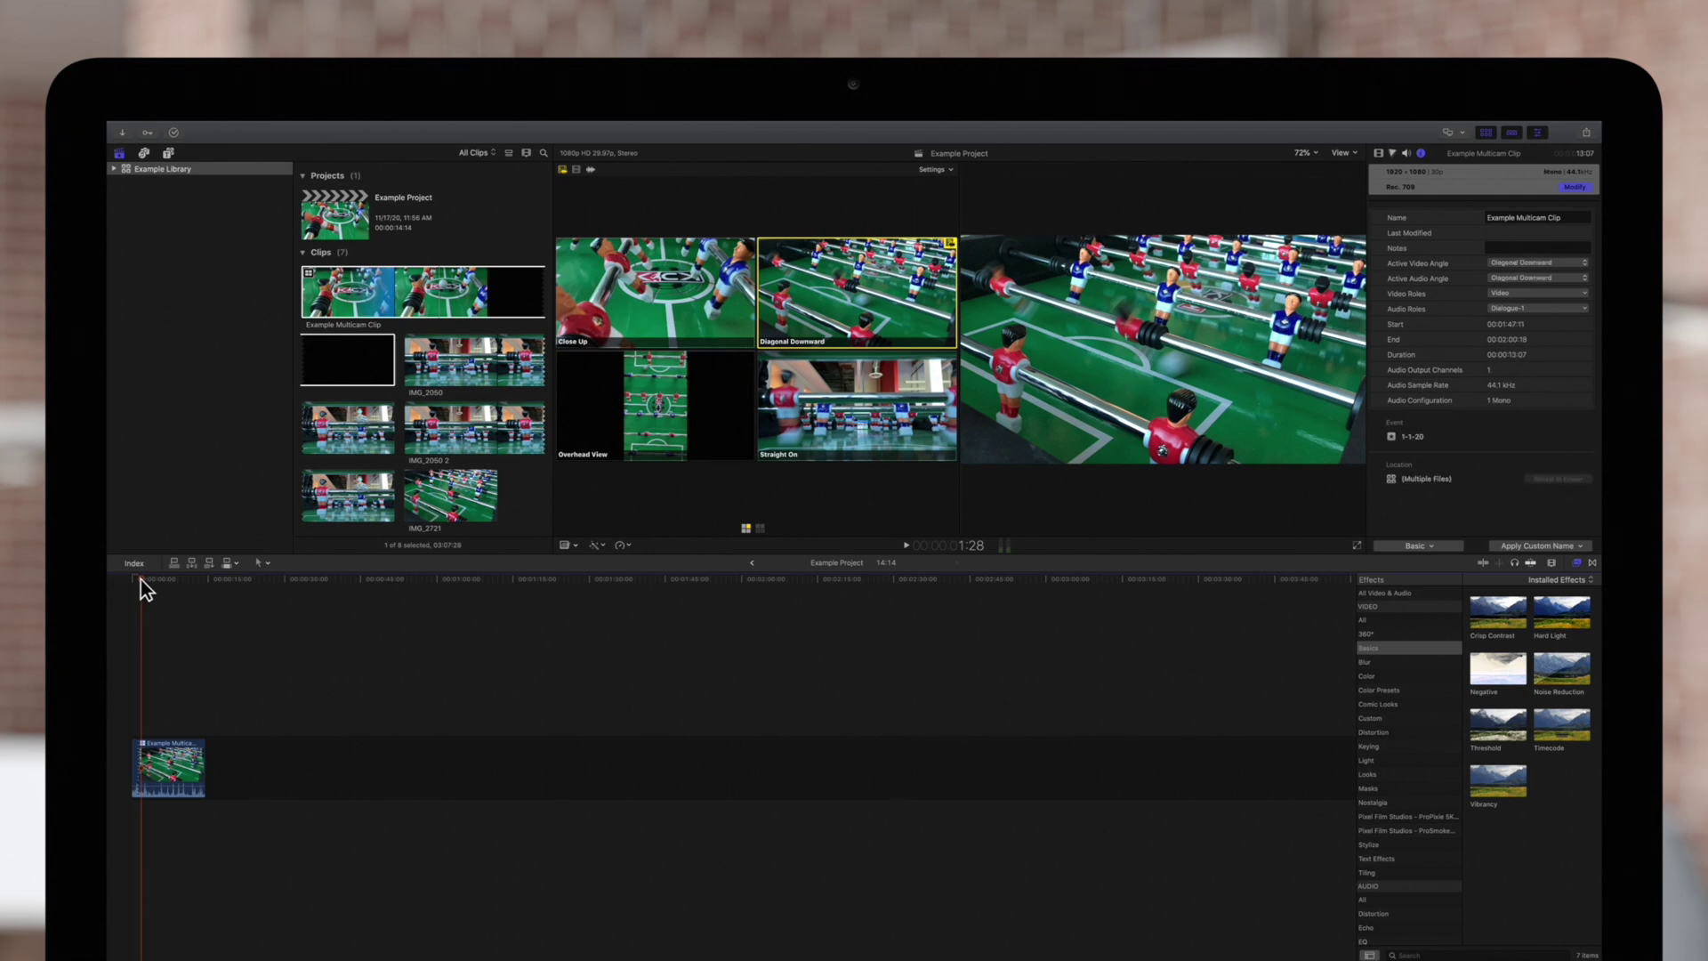
key("alt")
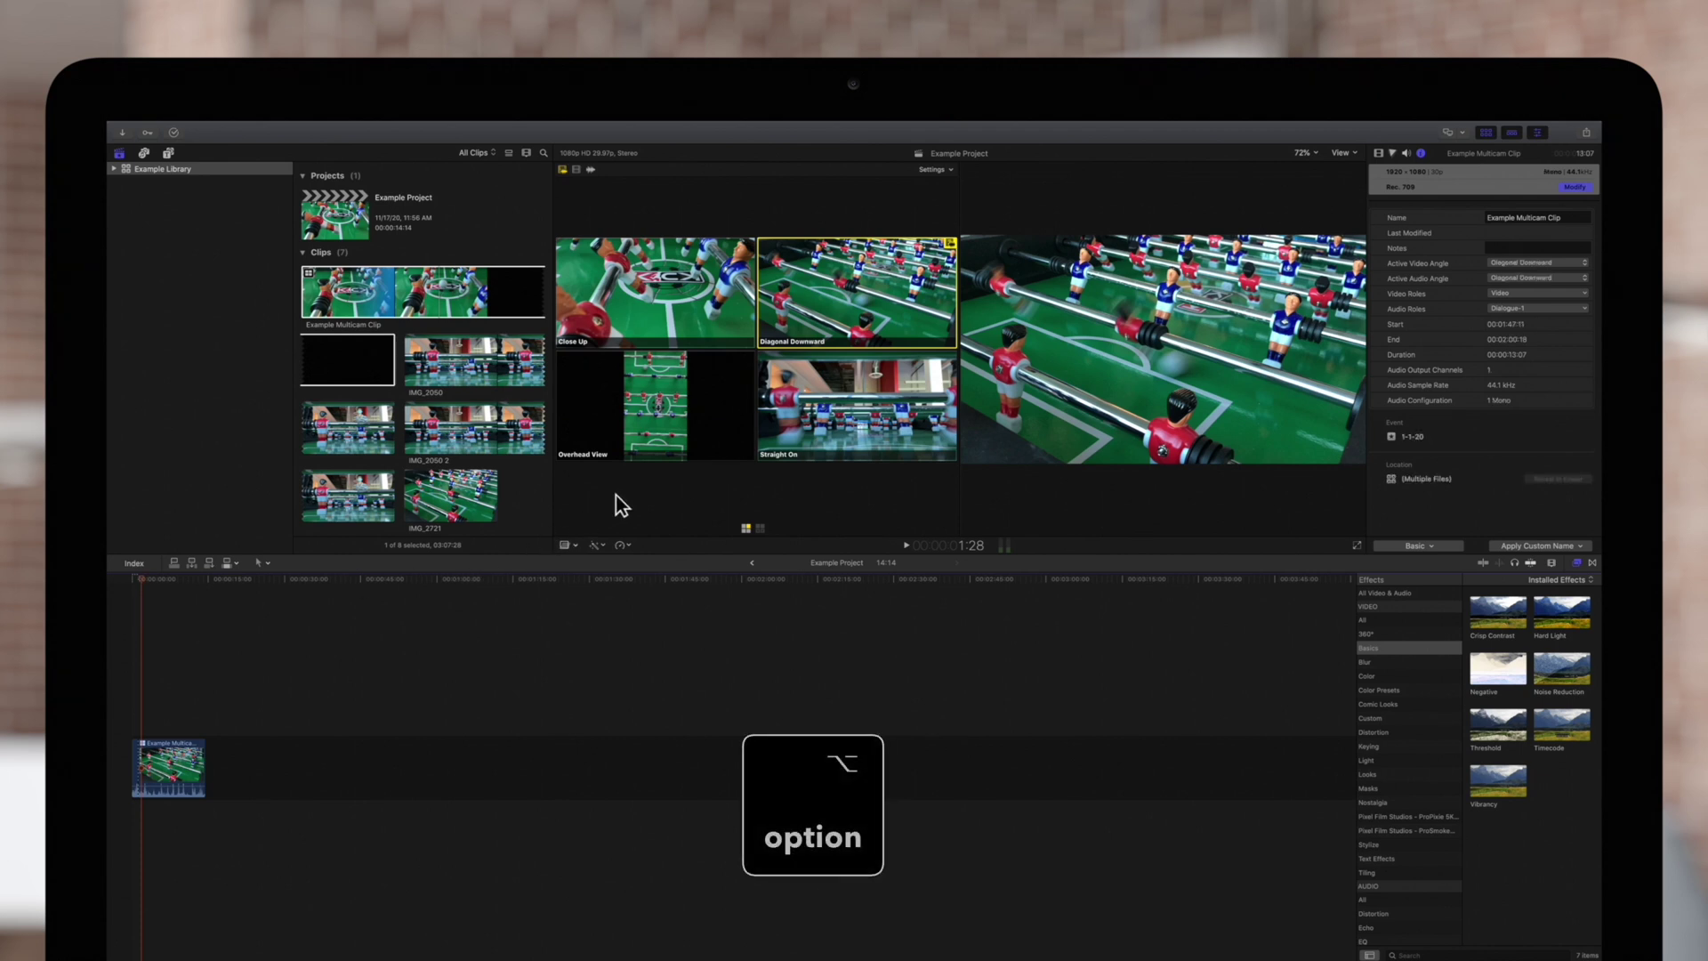
- Switch the clip to Overhead View, then cut to Close Up and Diagonal Downward during playback from the start
left_click(647, 434, "alt")
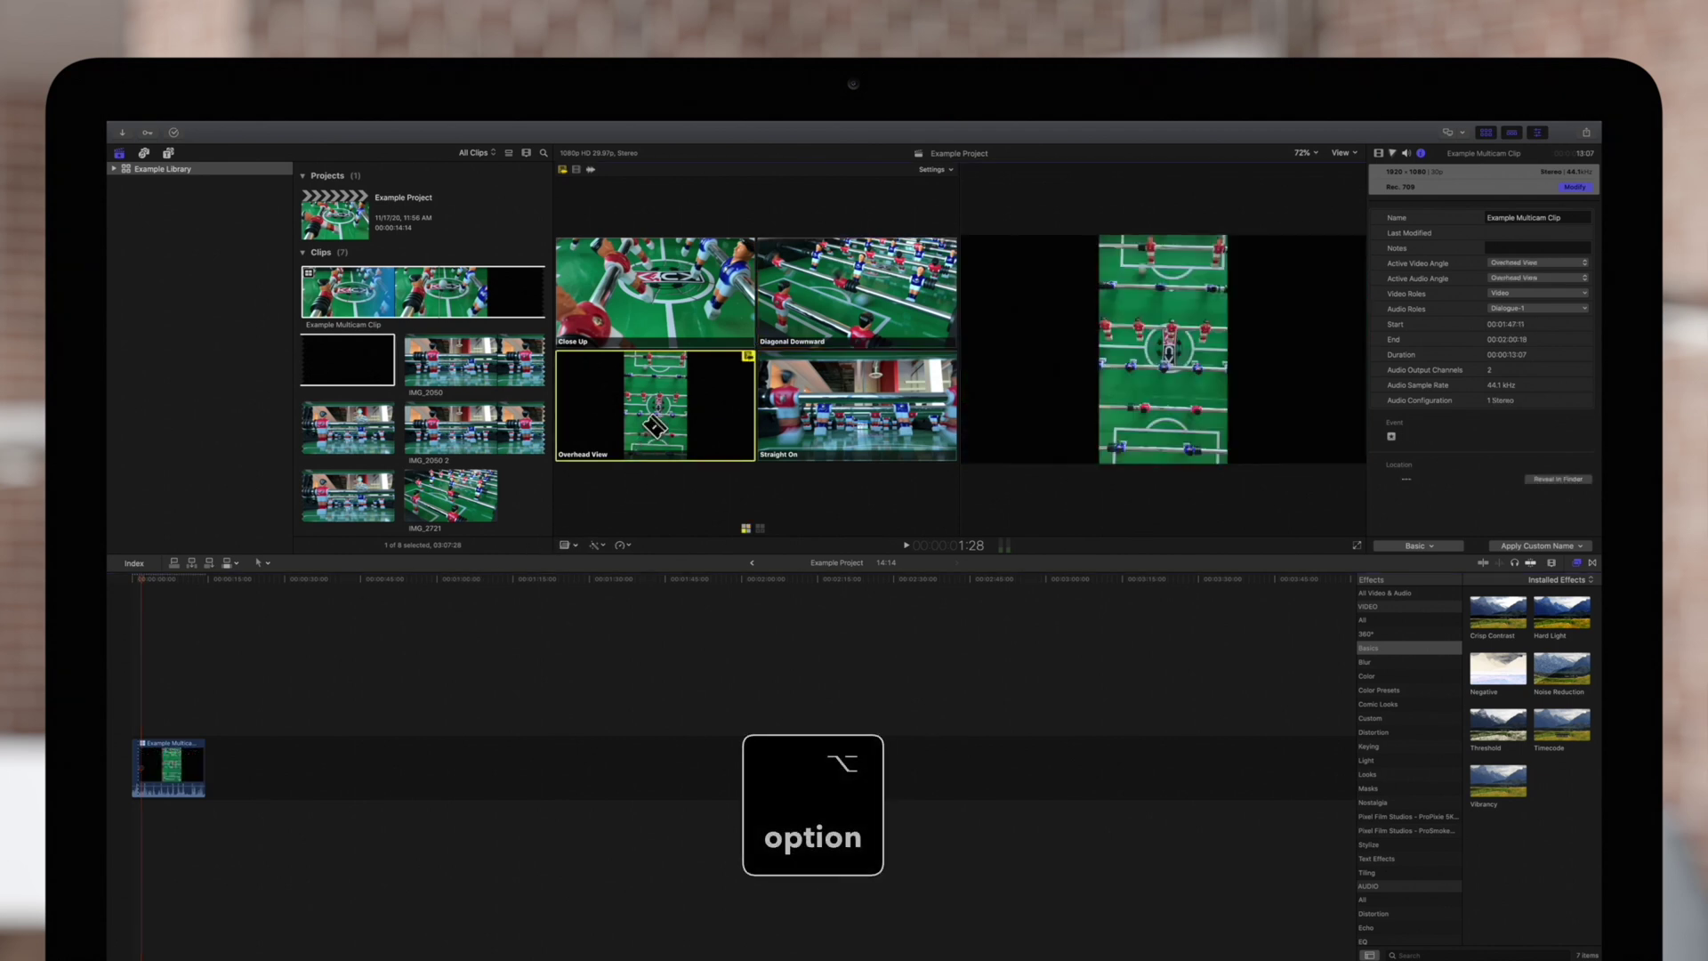
left_click(138, 582)
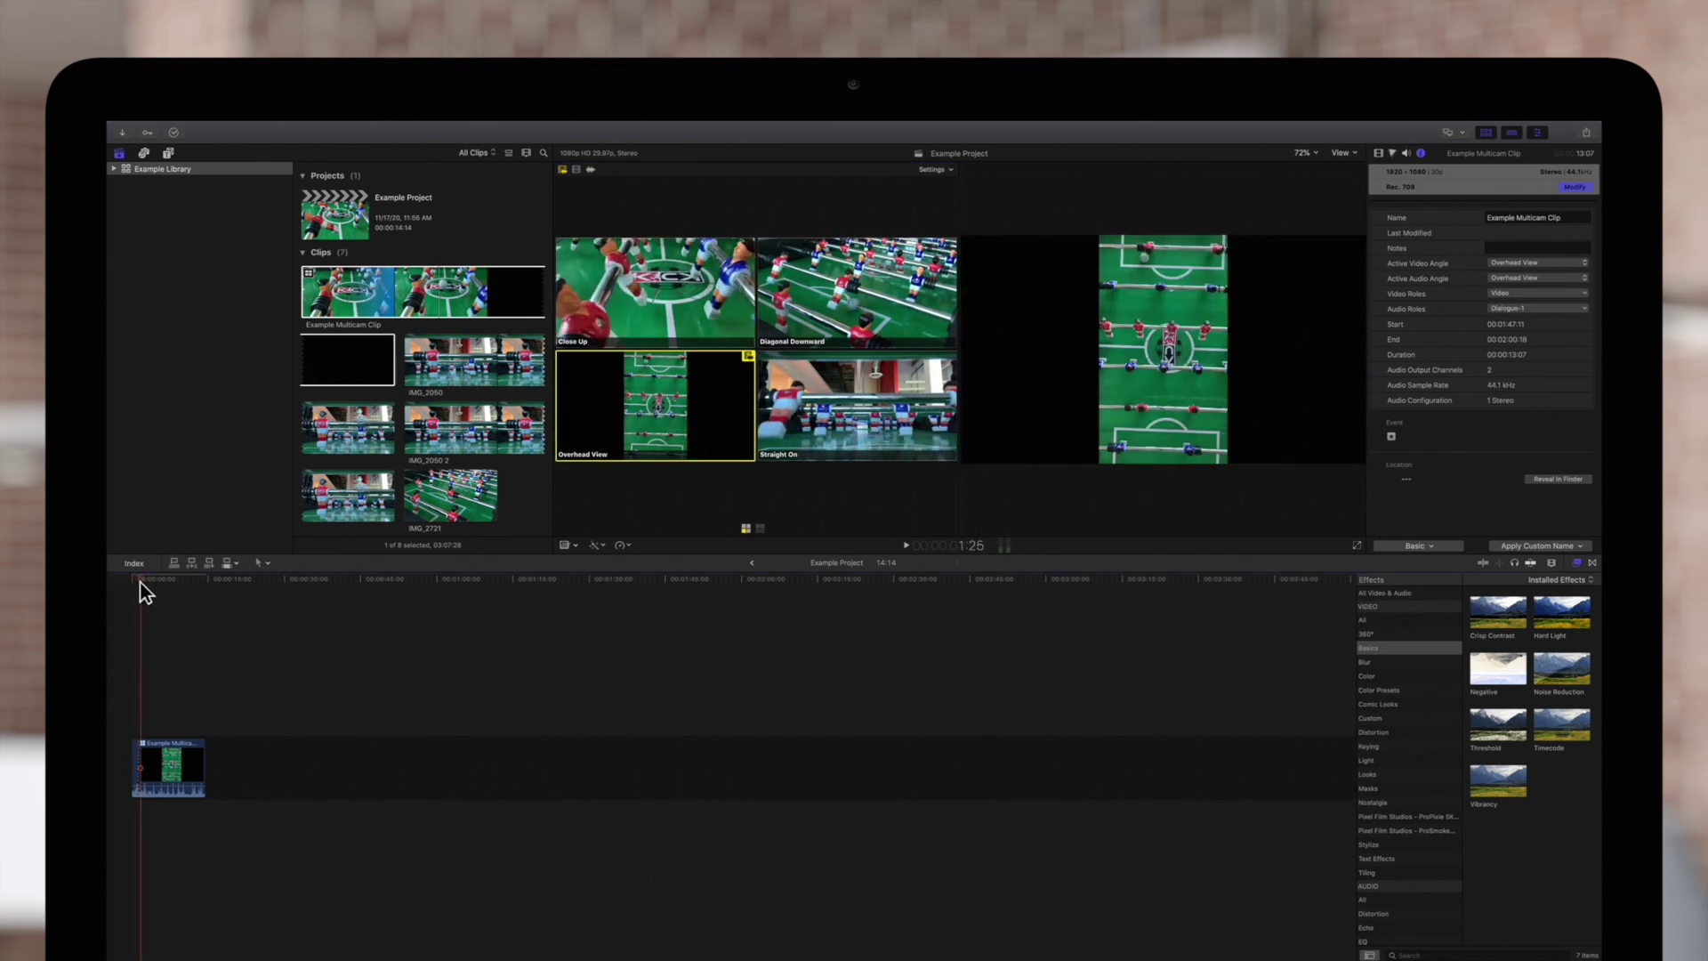
key("space")
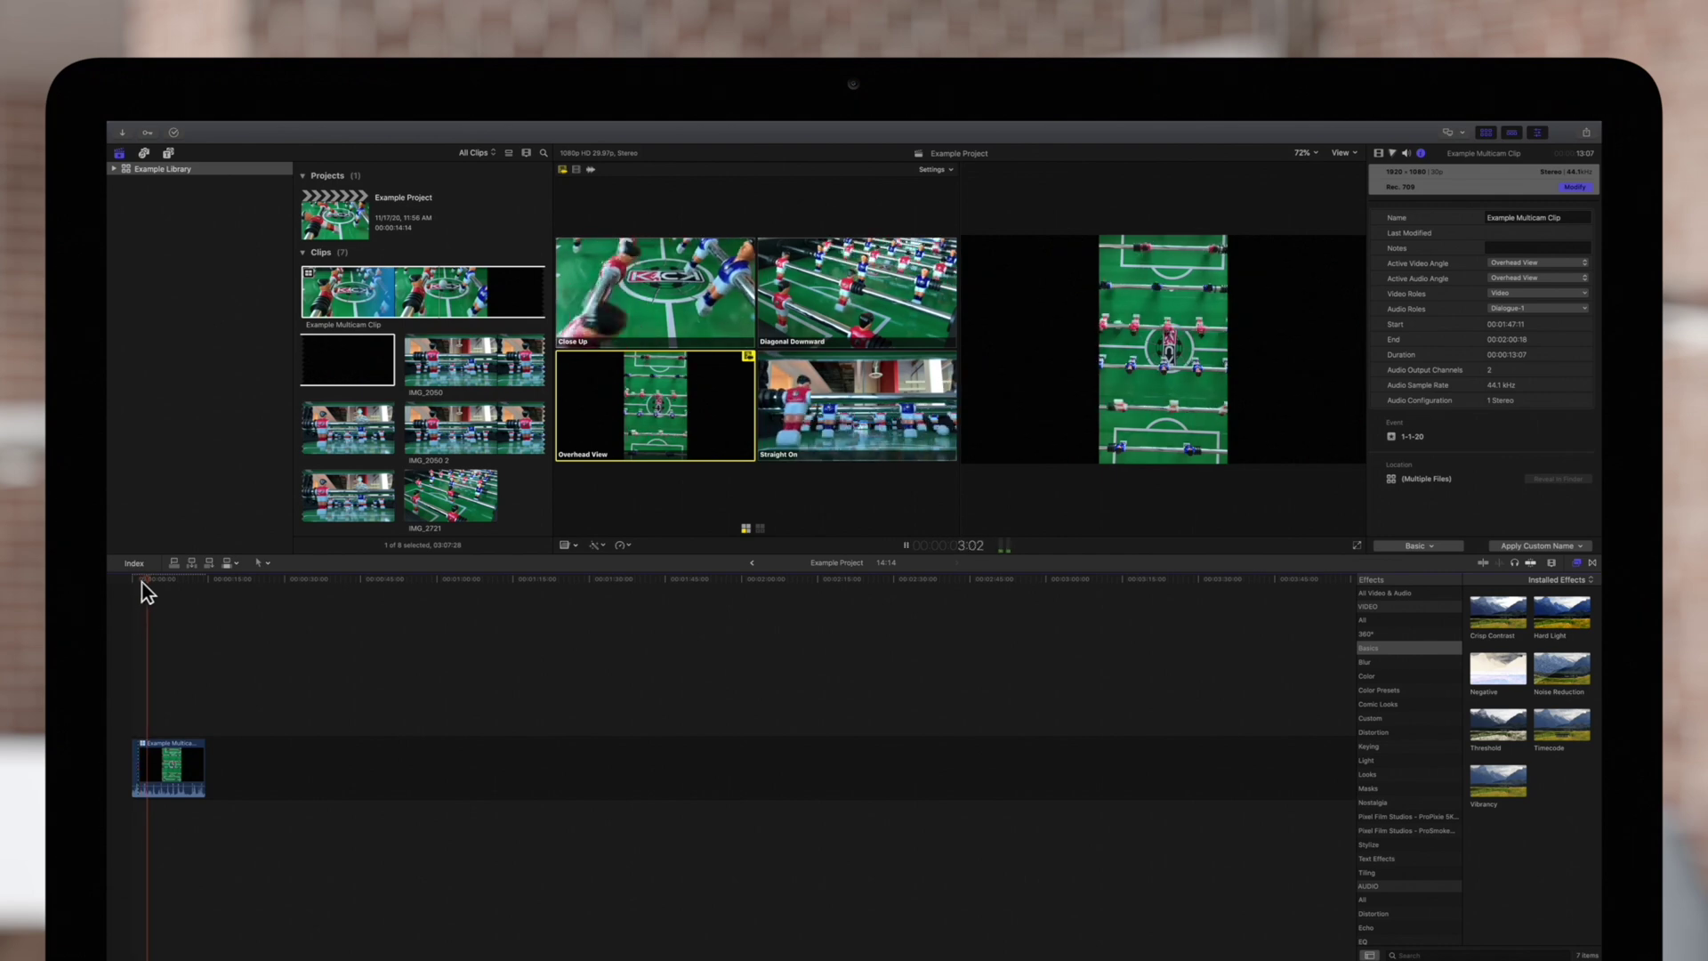
left_click(659, 298)
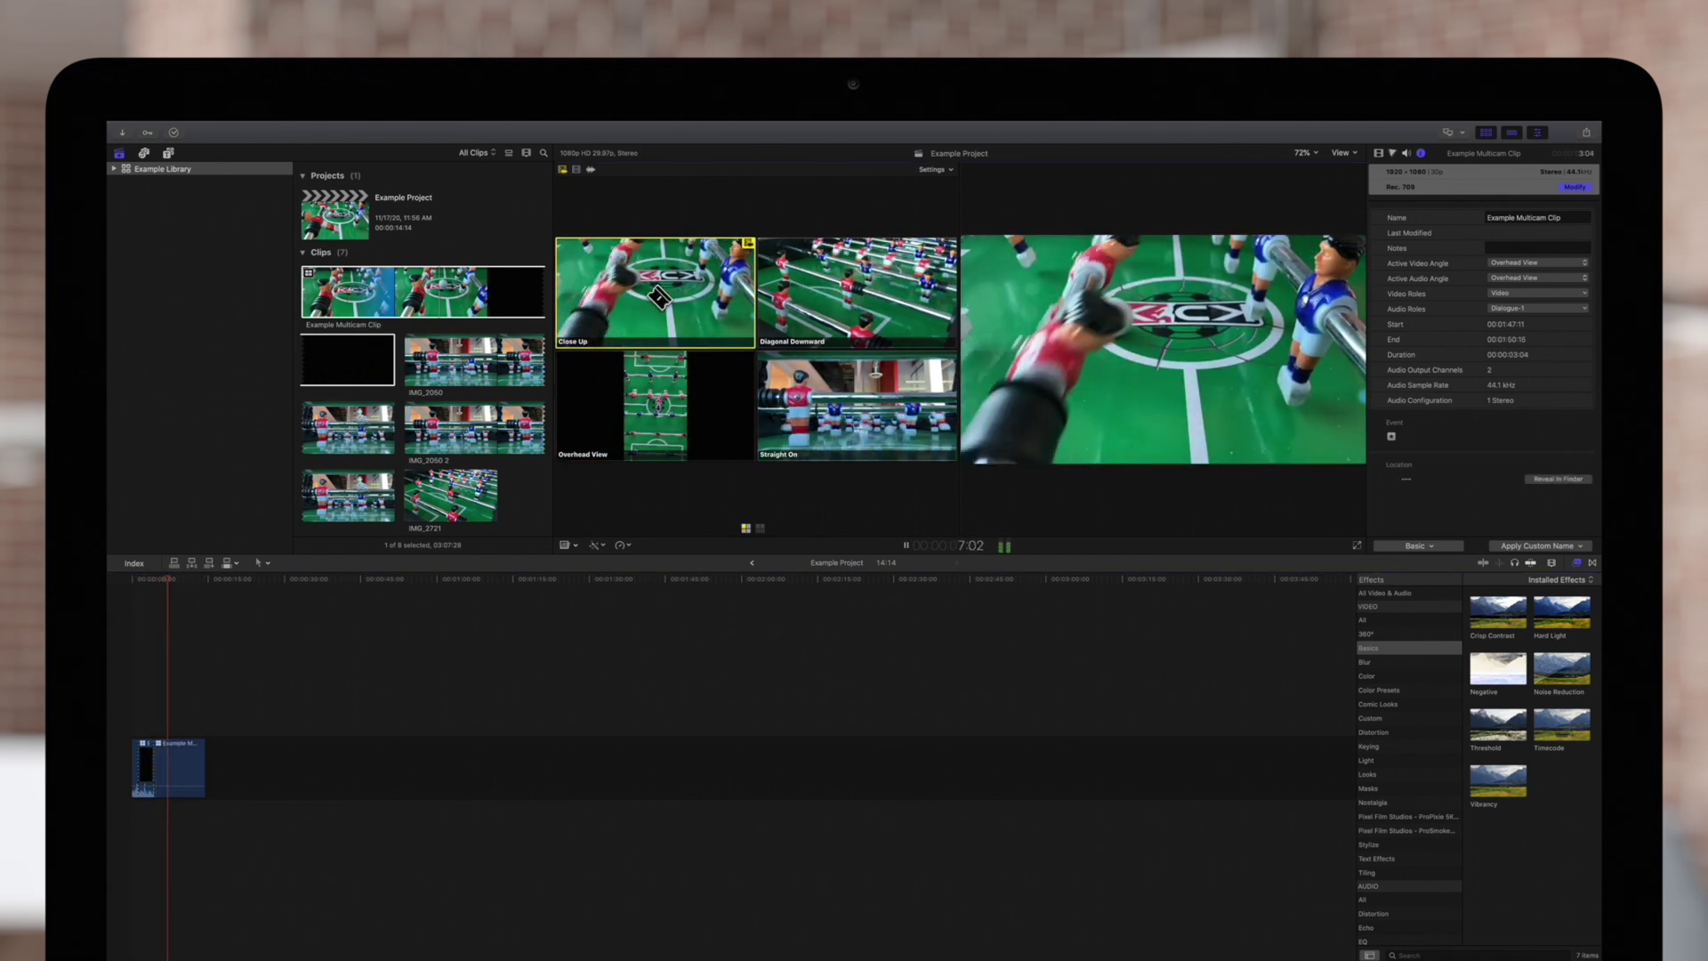
left_click(809, 296)
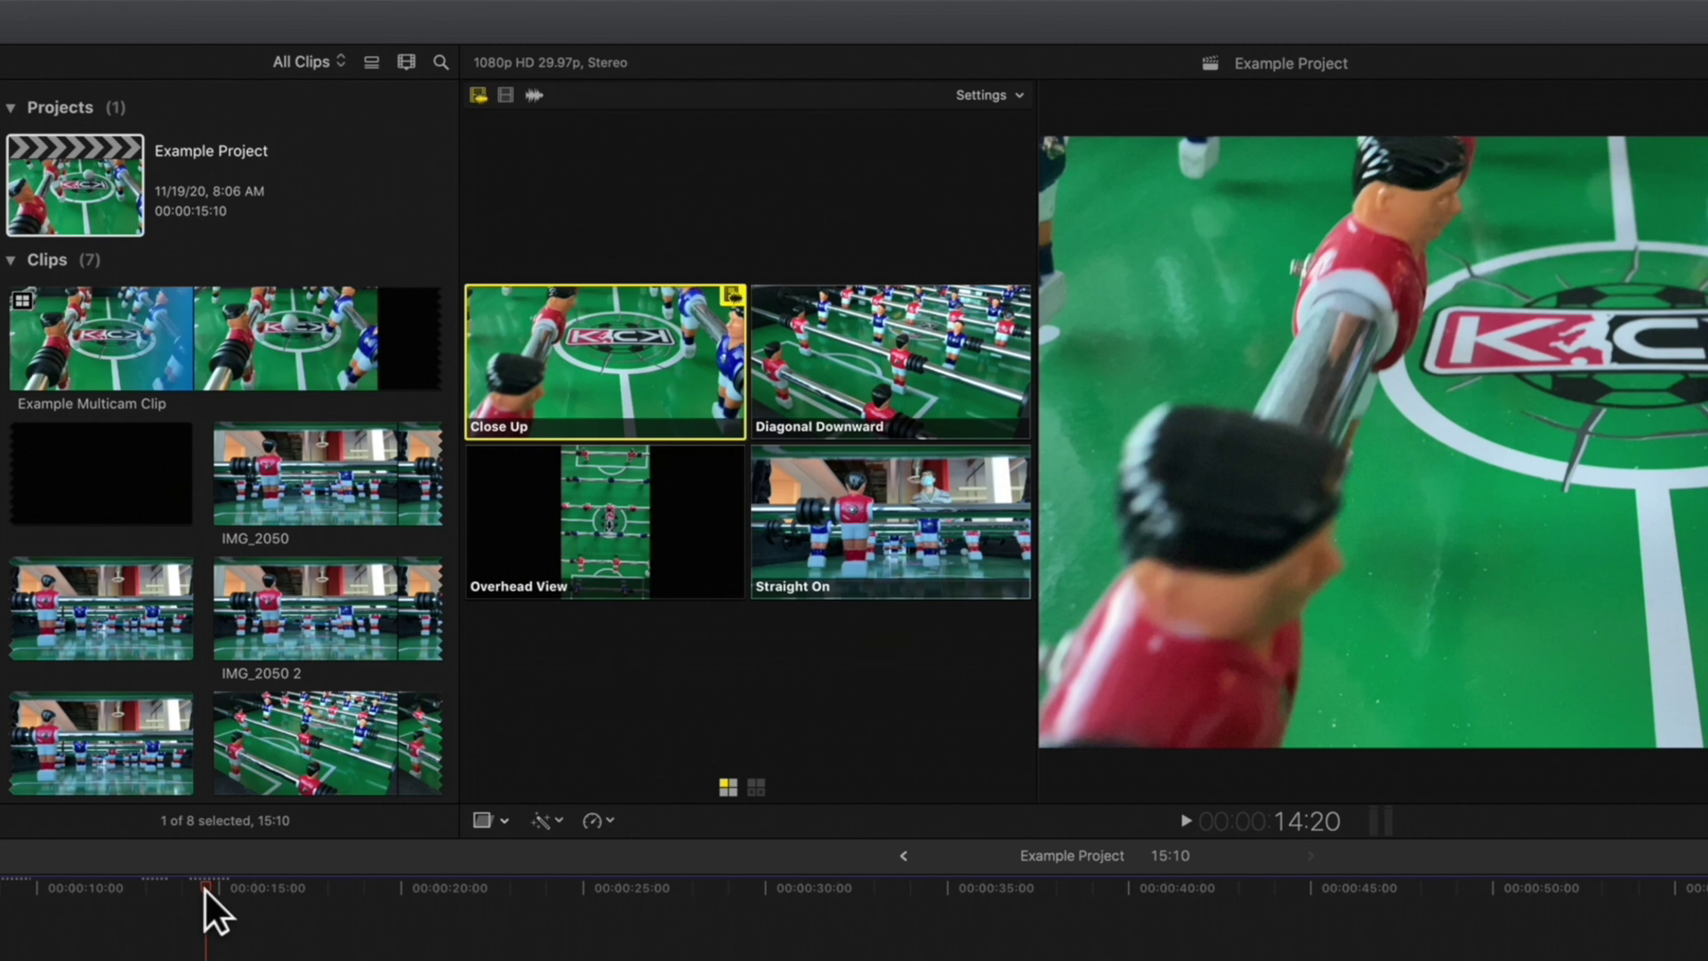
- Cut to Straight On with key 4, then switch that section to Overhead View with Option-3
key("4")
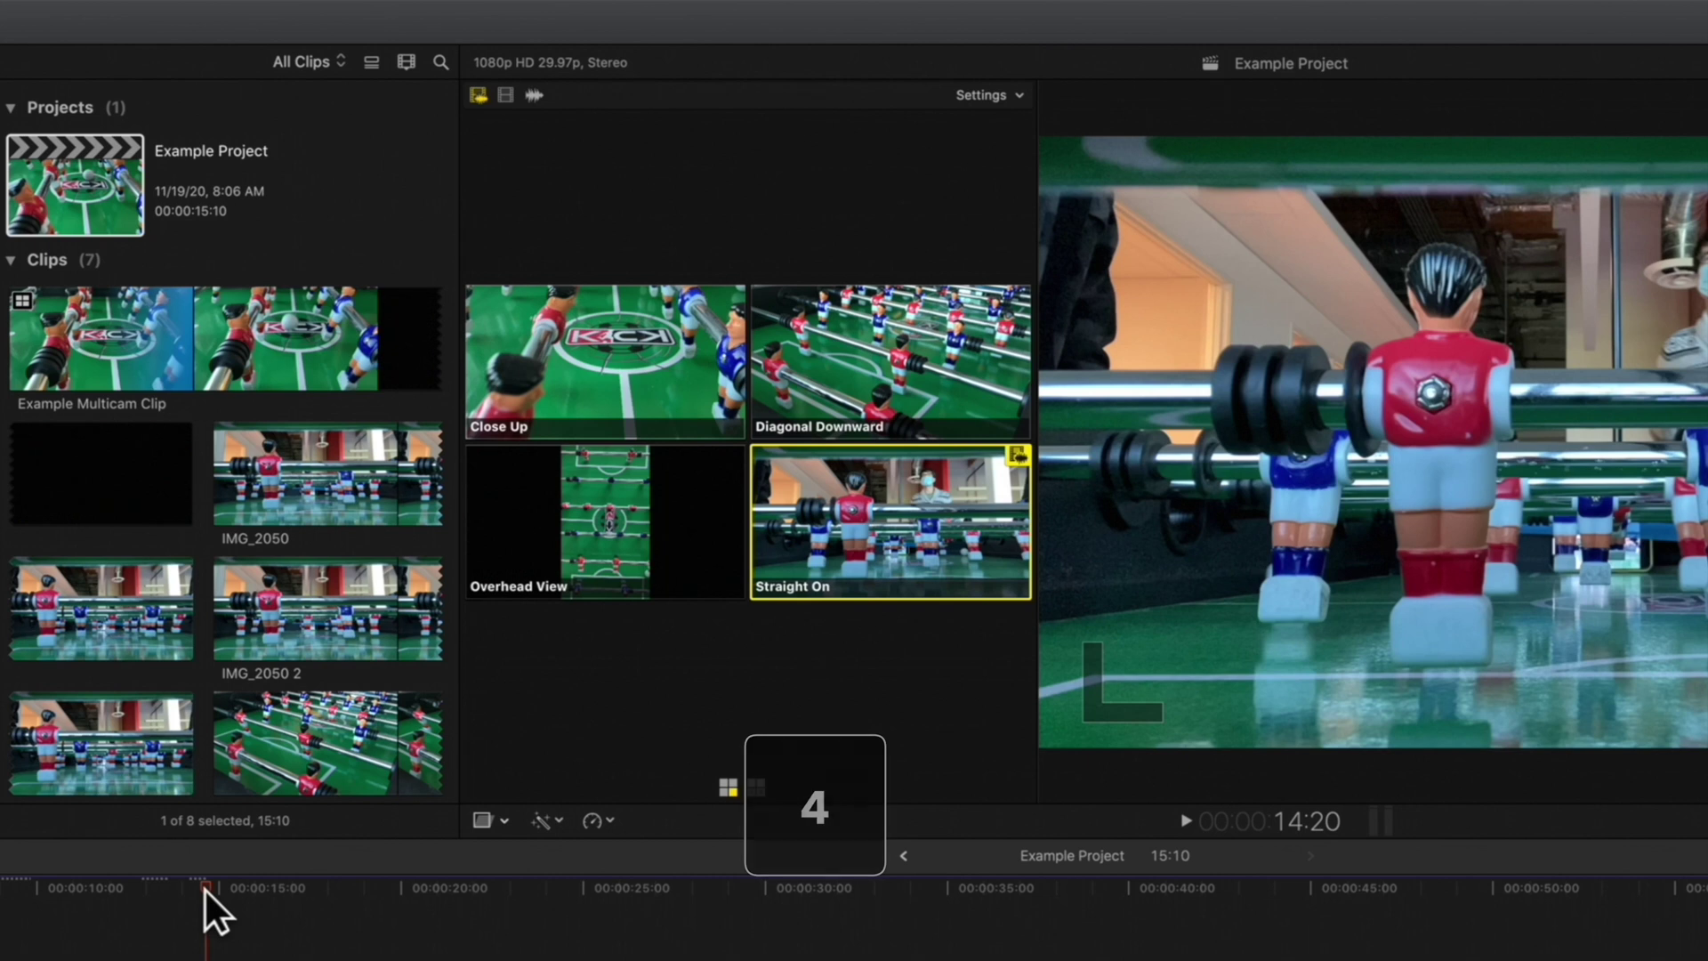
key("alt")
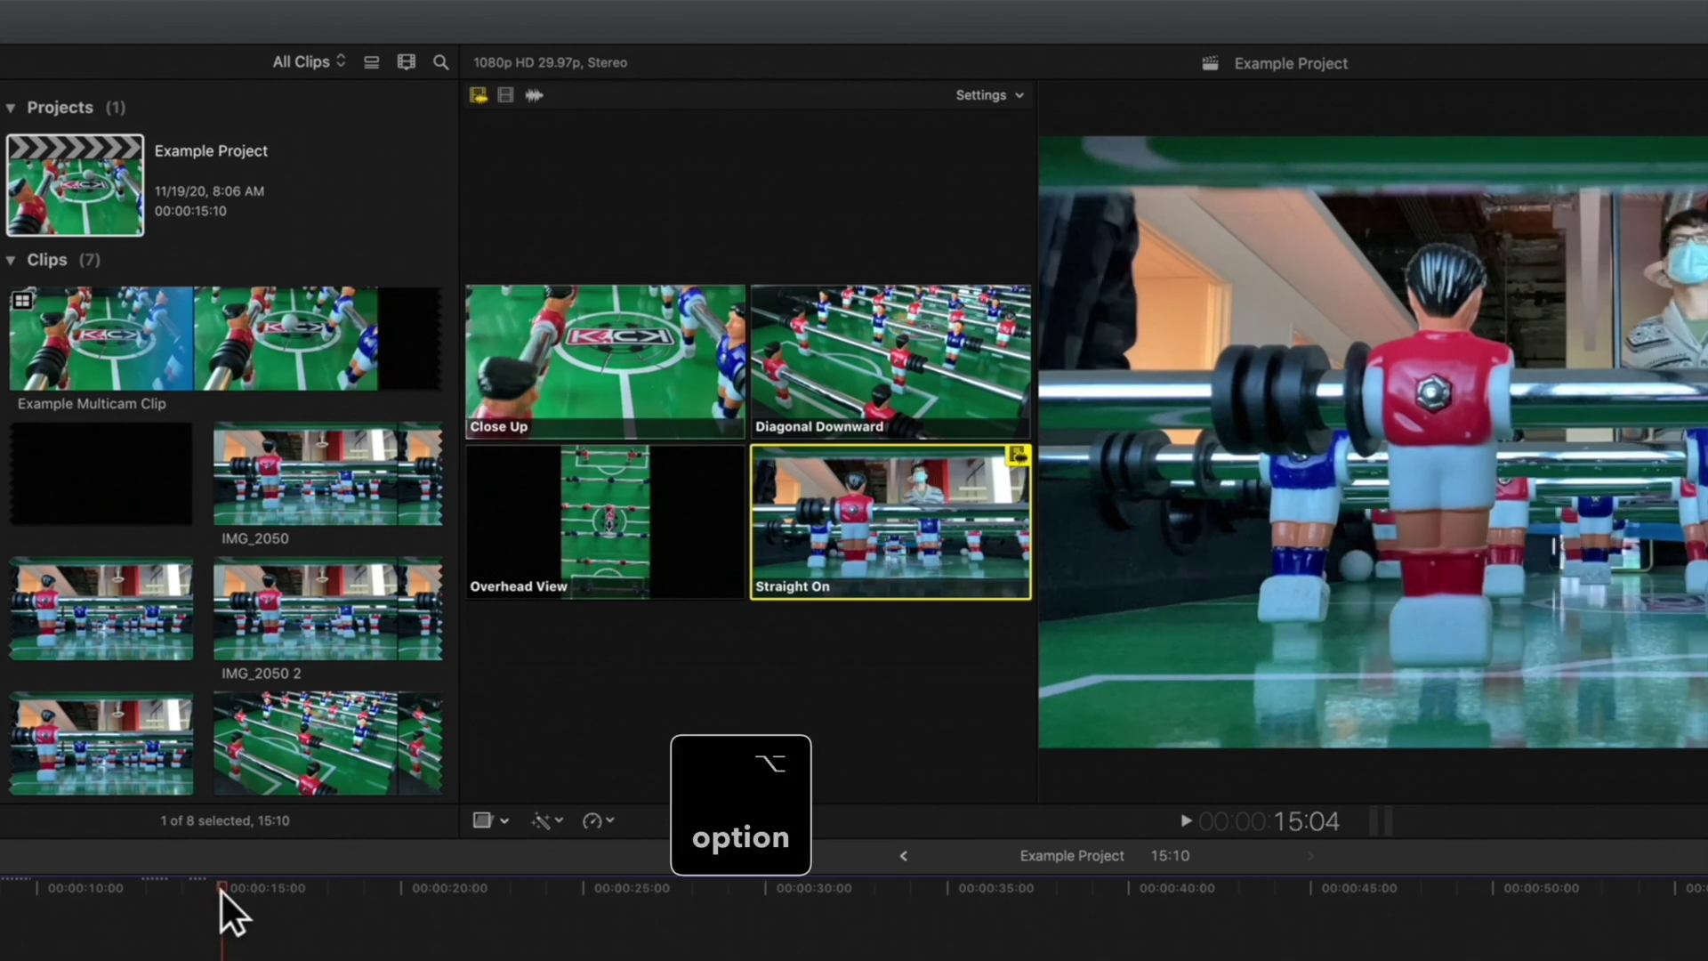
key("alt+3")
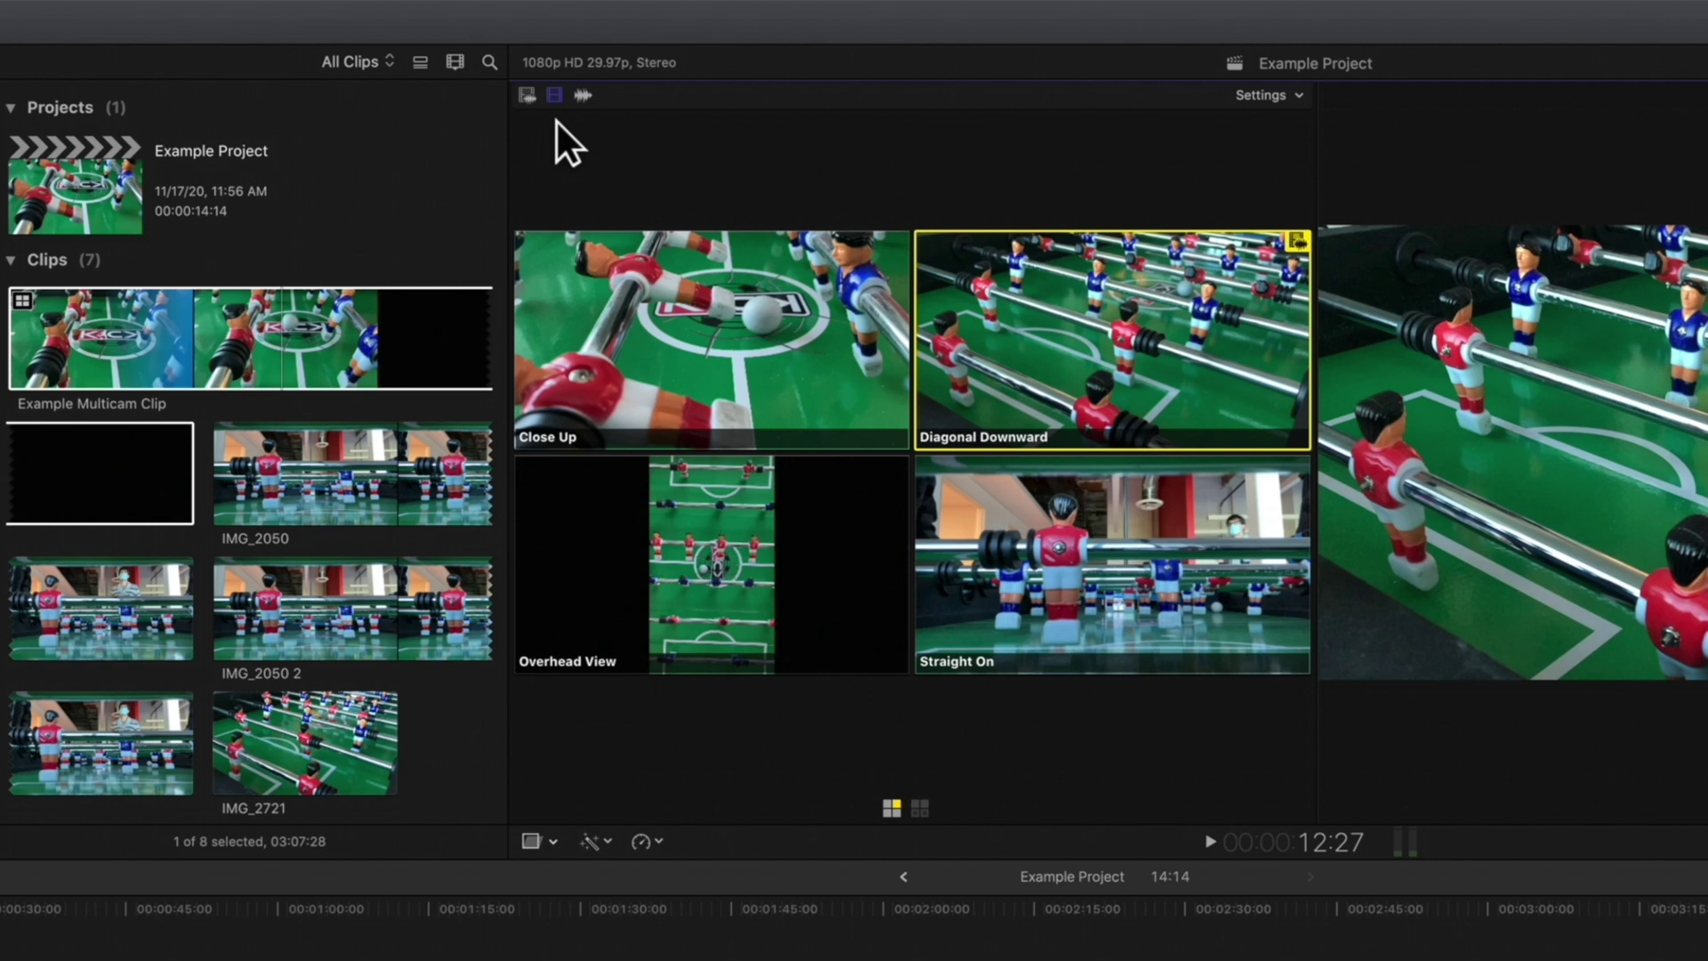
- Switch only the video to Close Up, leaving the audio on Diagonal Downward
left_click(725, 320)
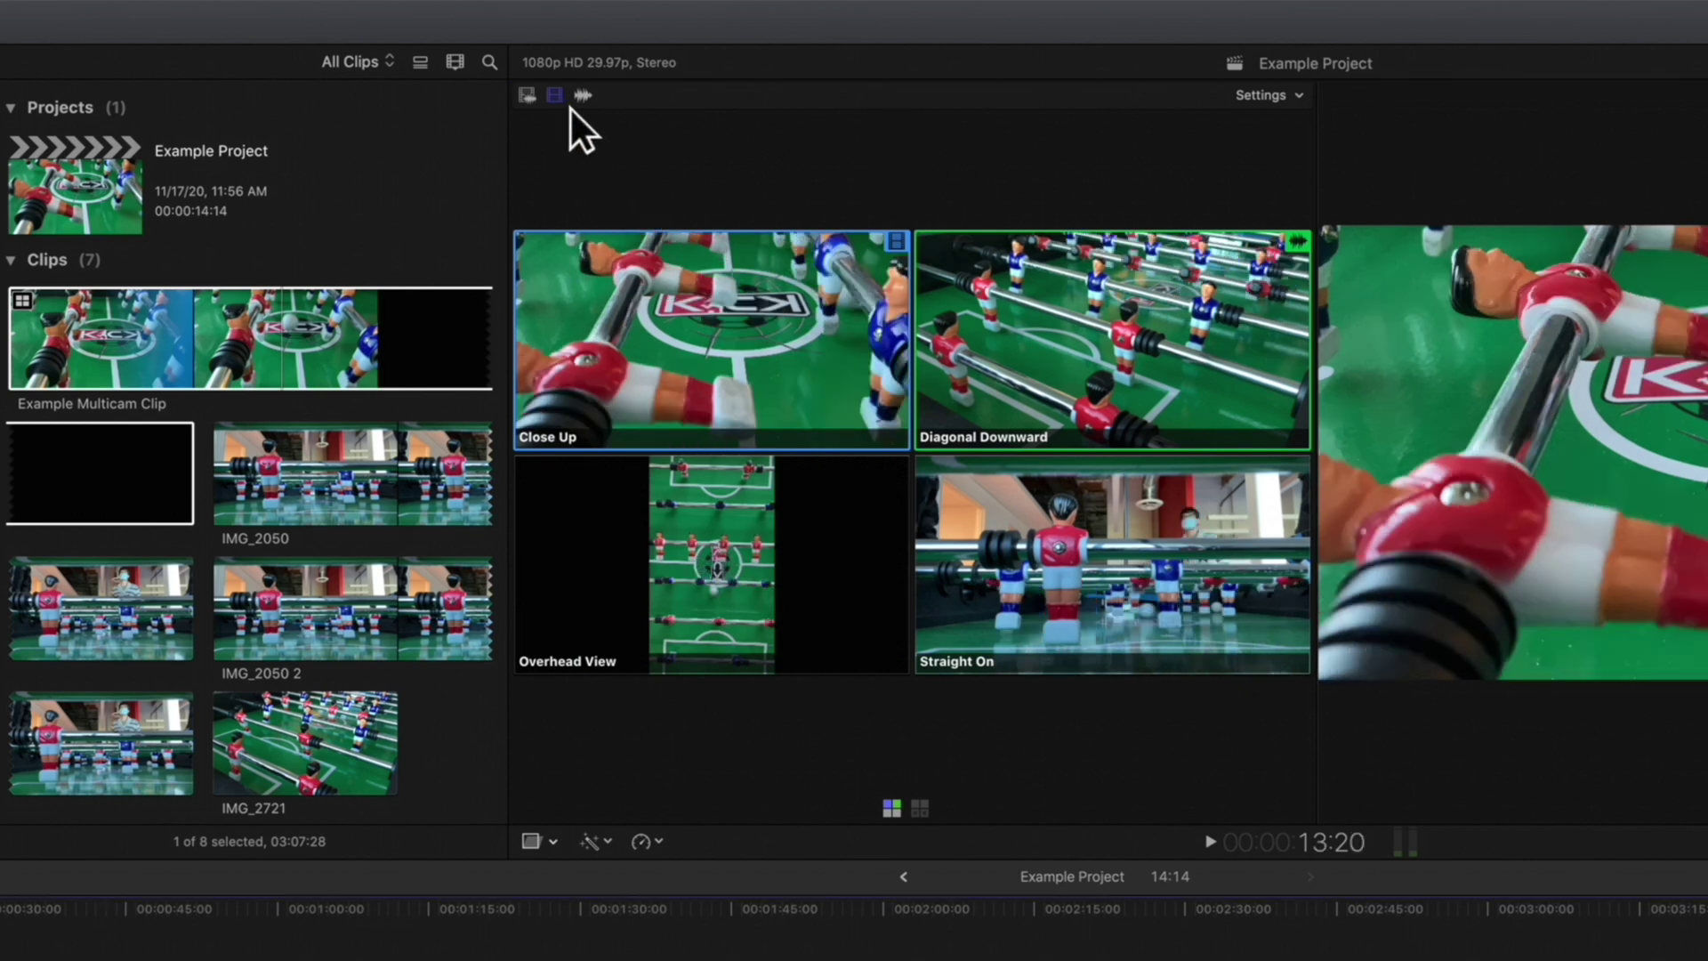
- Cut the audio to Overhead View, then switch it to Straight On without cutting, keeping Close Up video
left_click(584, 96)
left_click(746, 597)
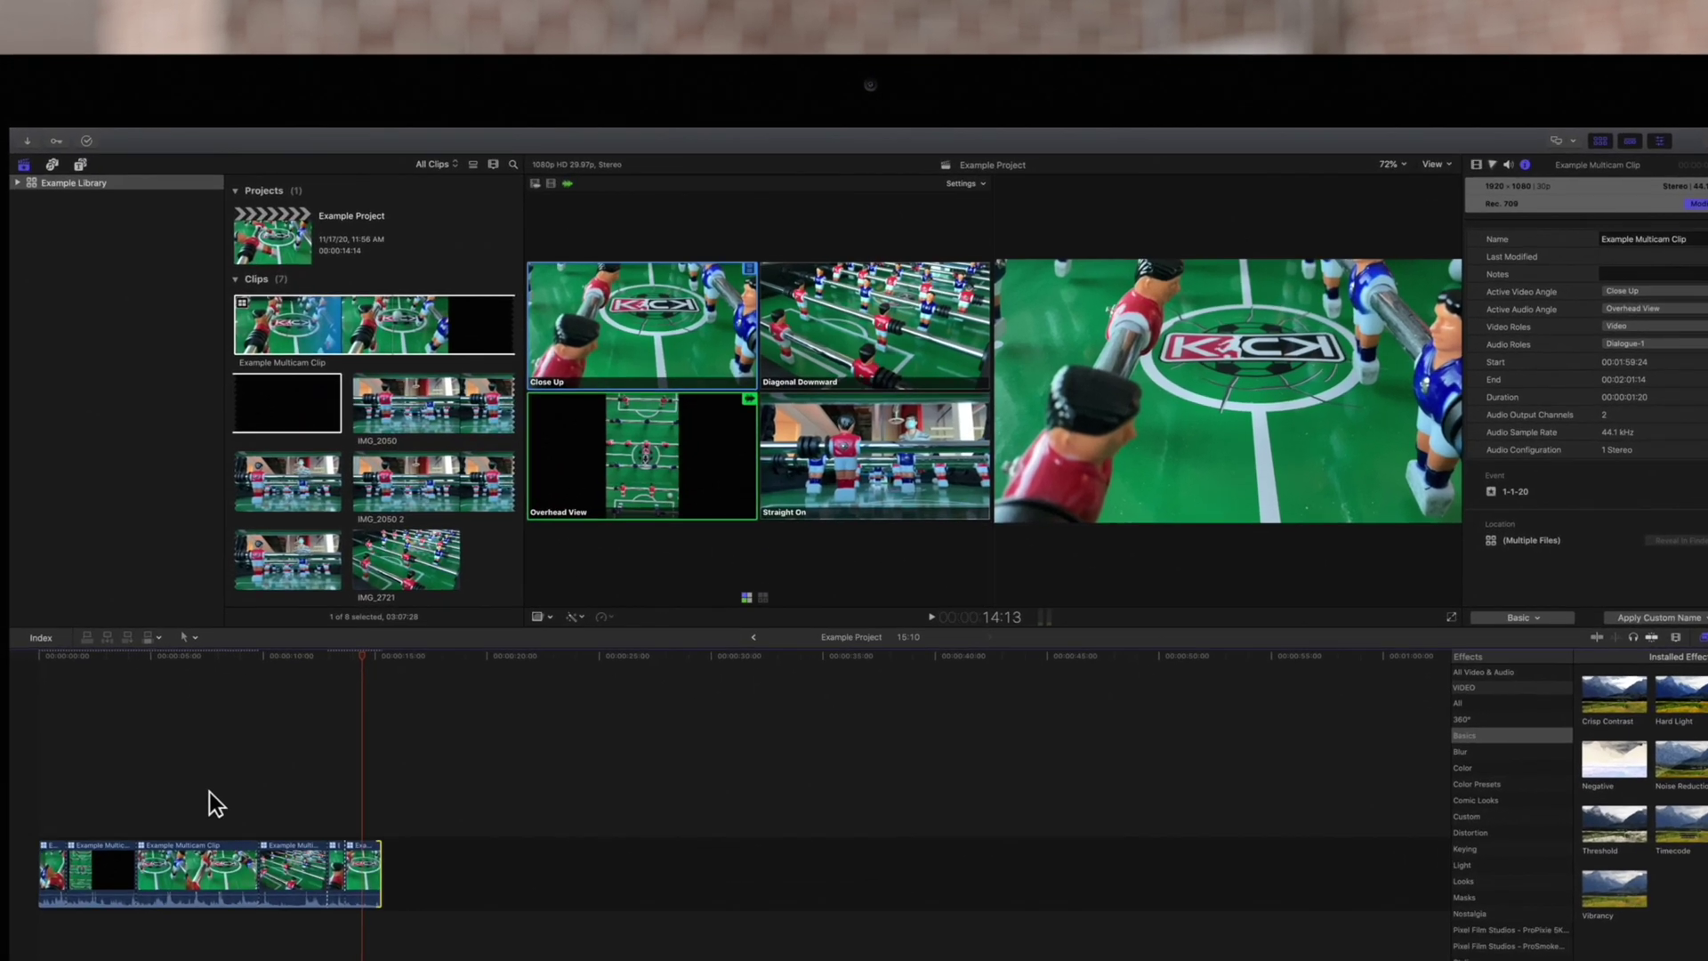
key("super")
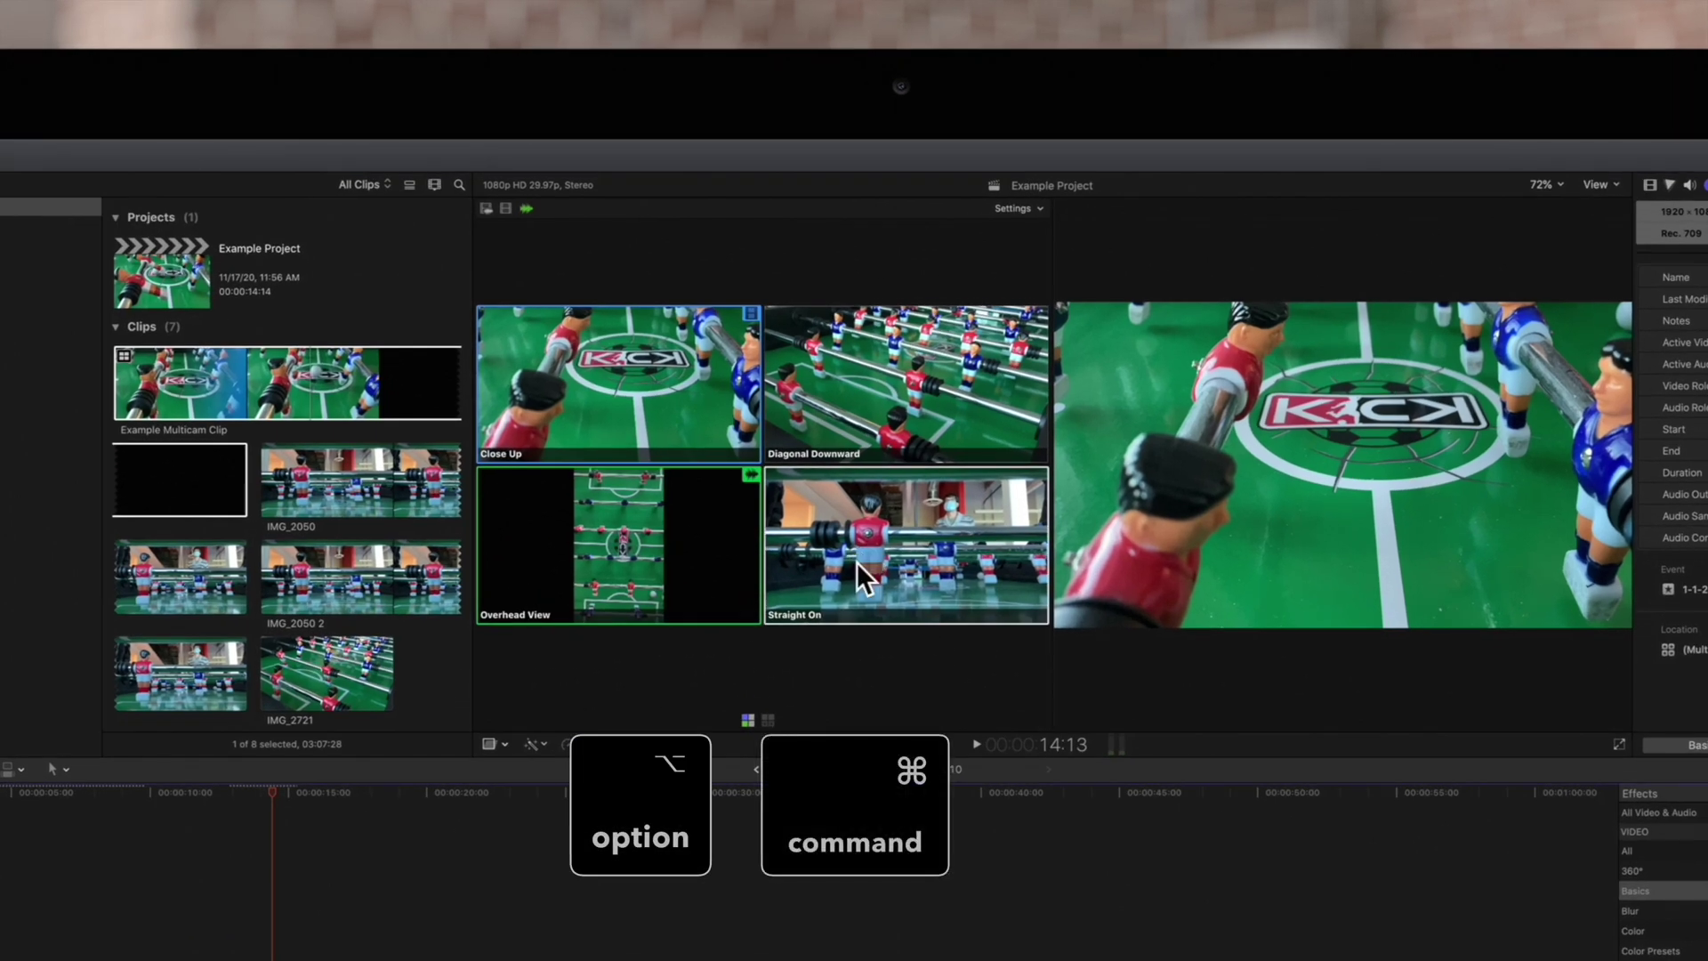
left_click(857, 563, "alt+super")
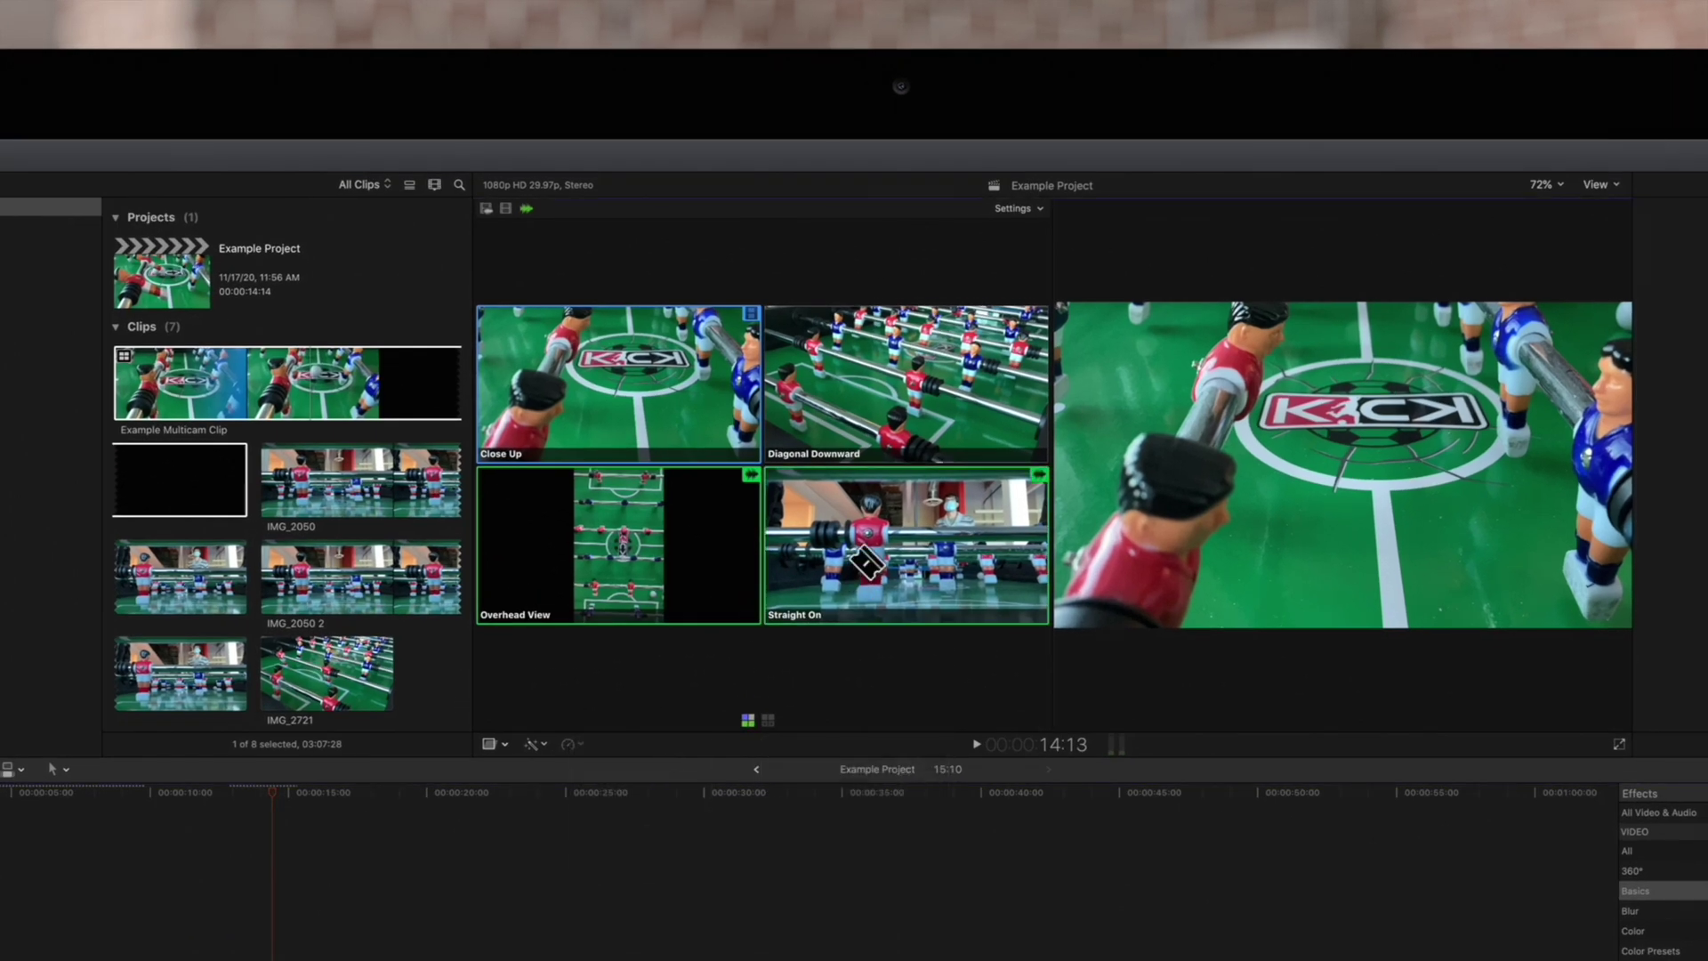
key("alt")
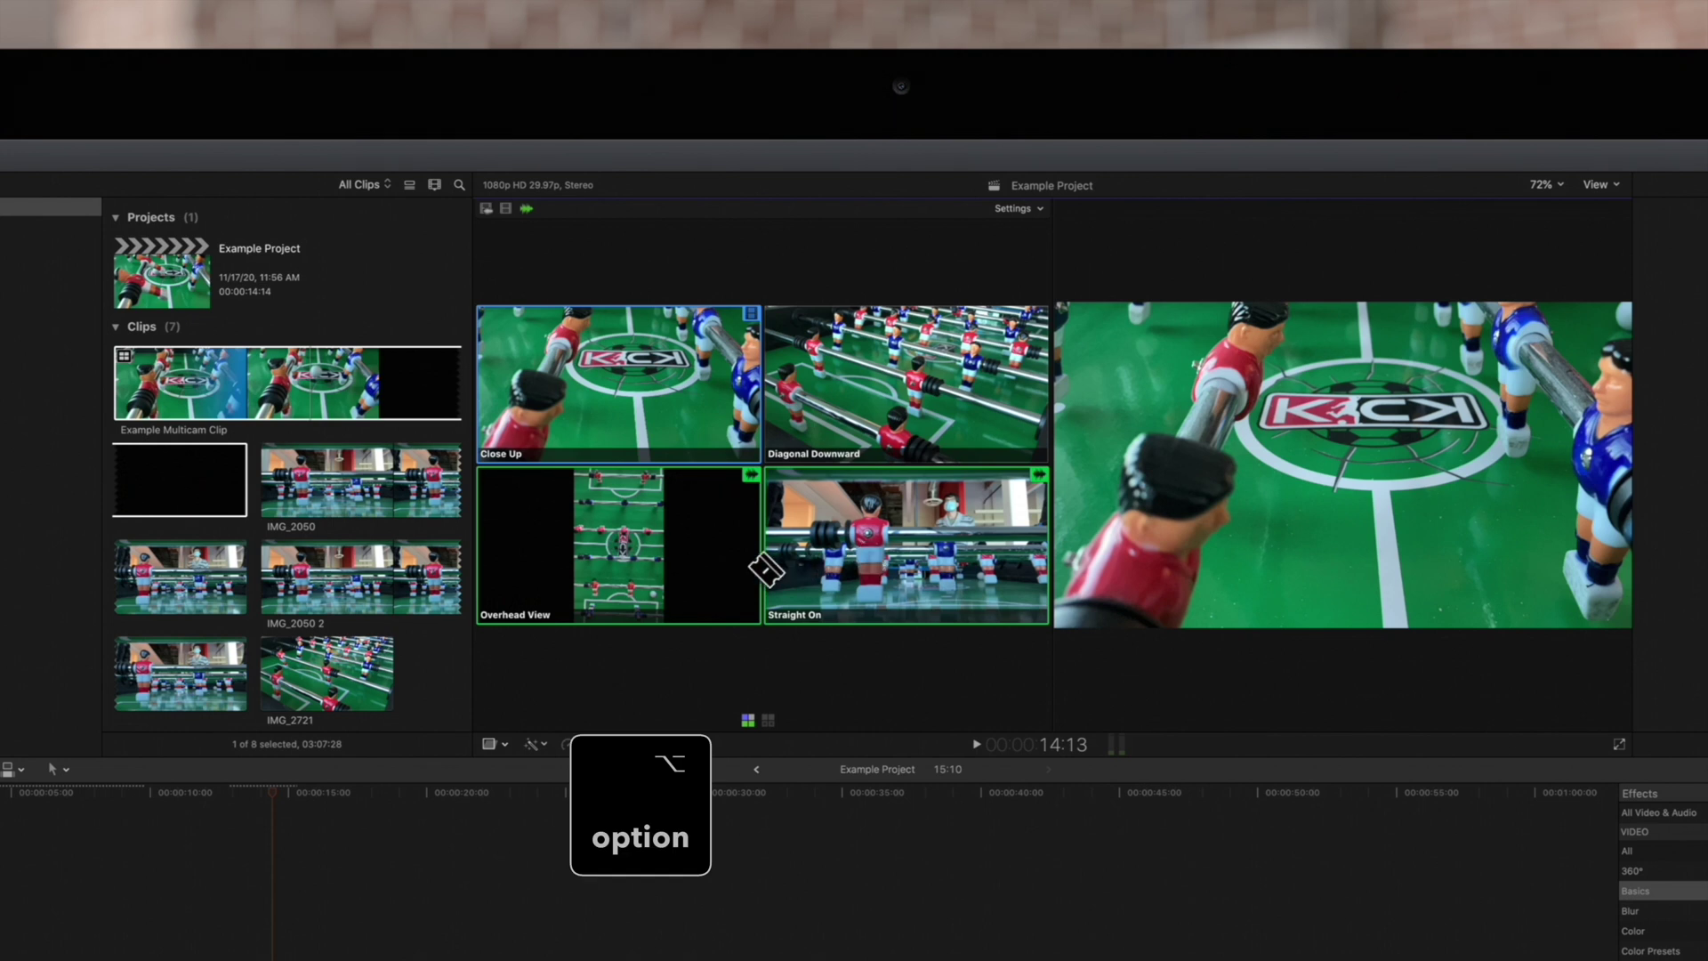
key("super")
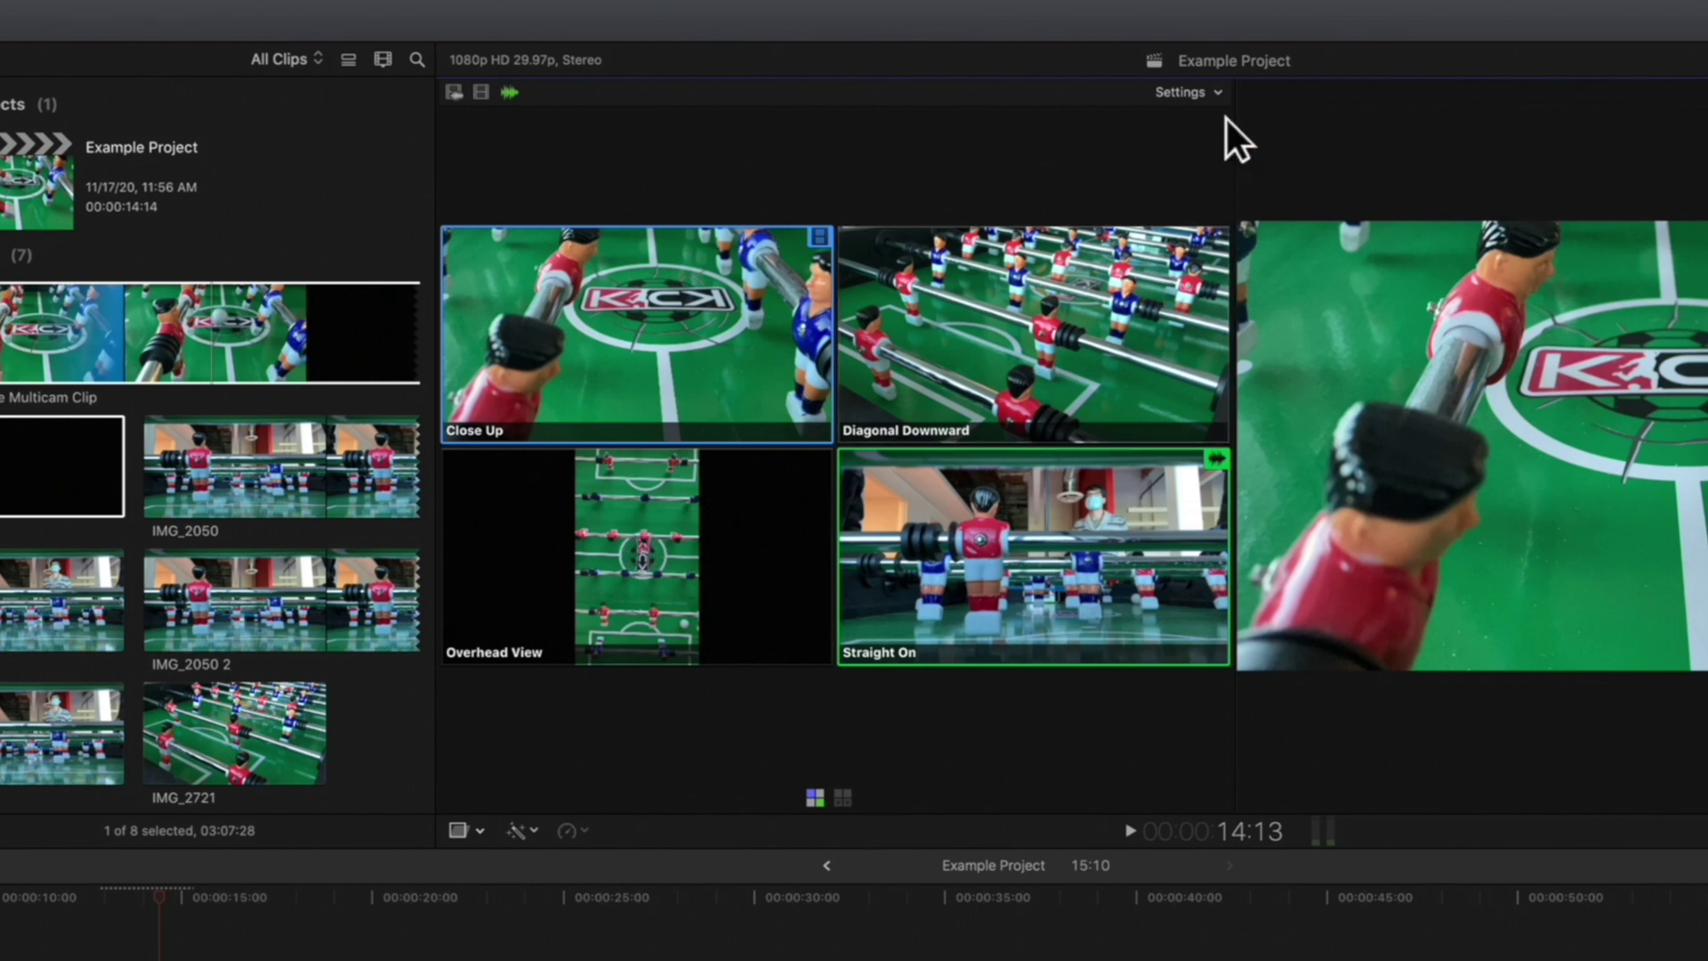
- Try the 9-angle and 16-angle layouts in the angle viewer settings
left_click(1217, 92)
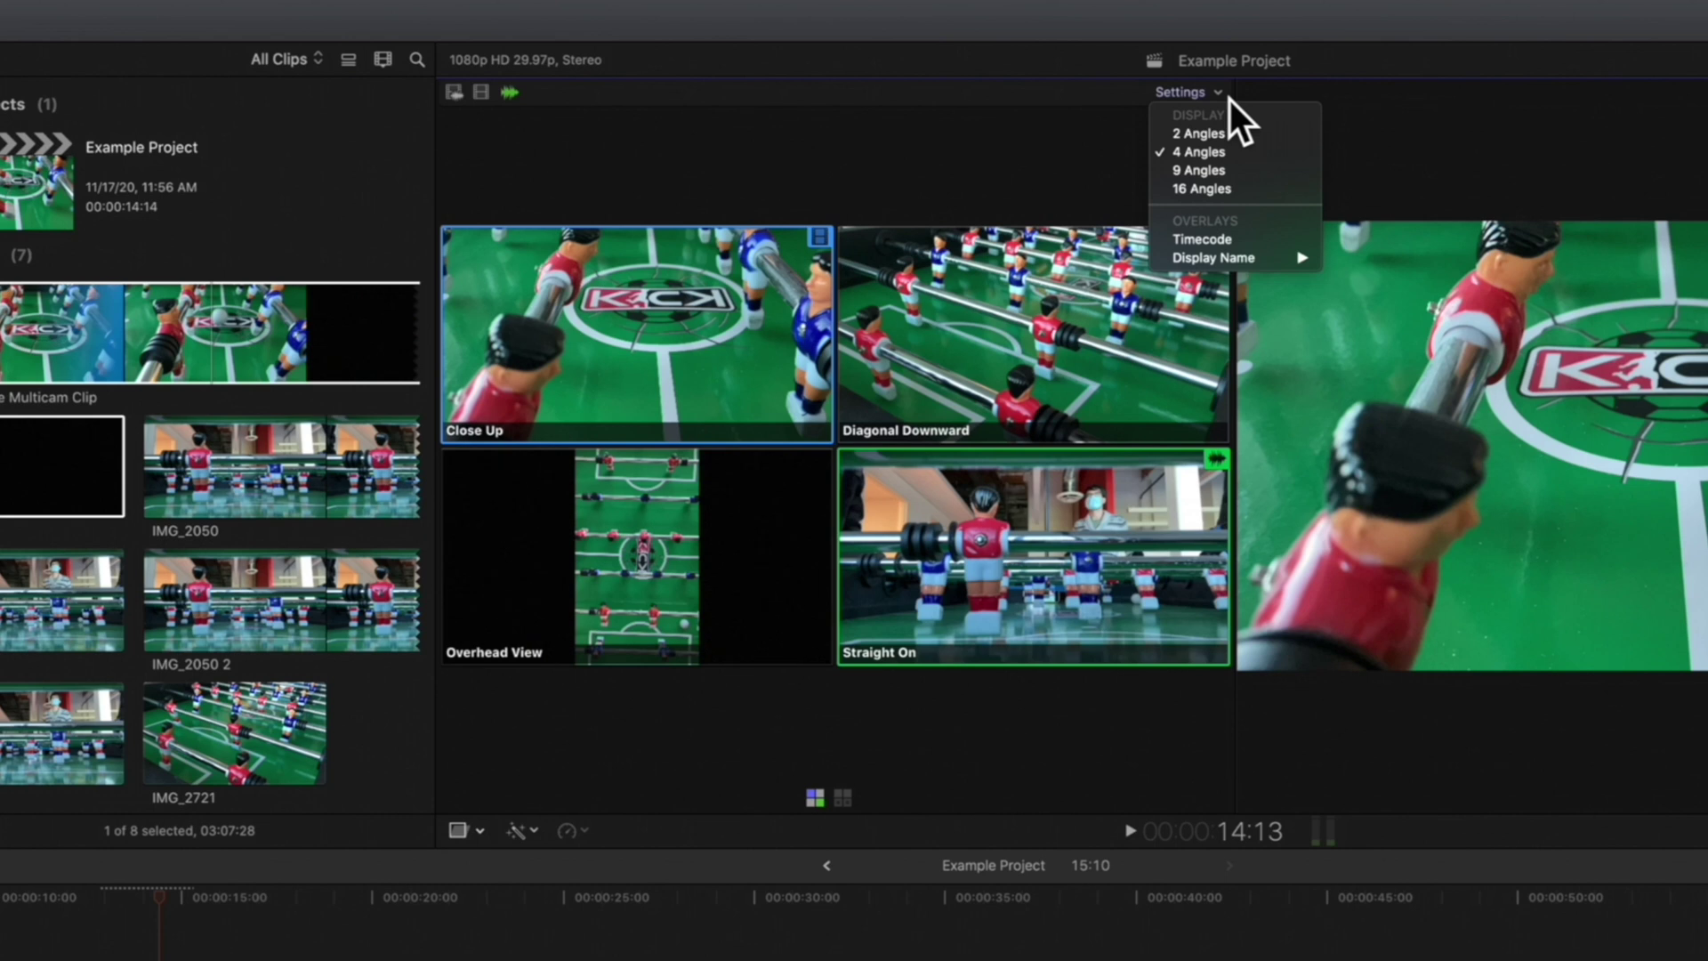
left_click(1224, 171)
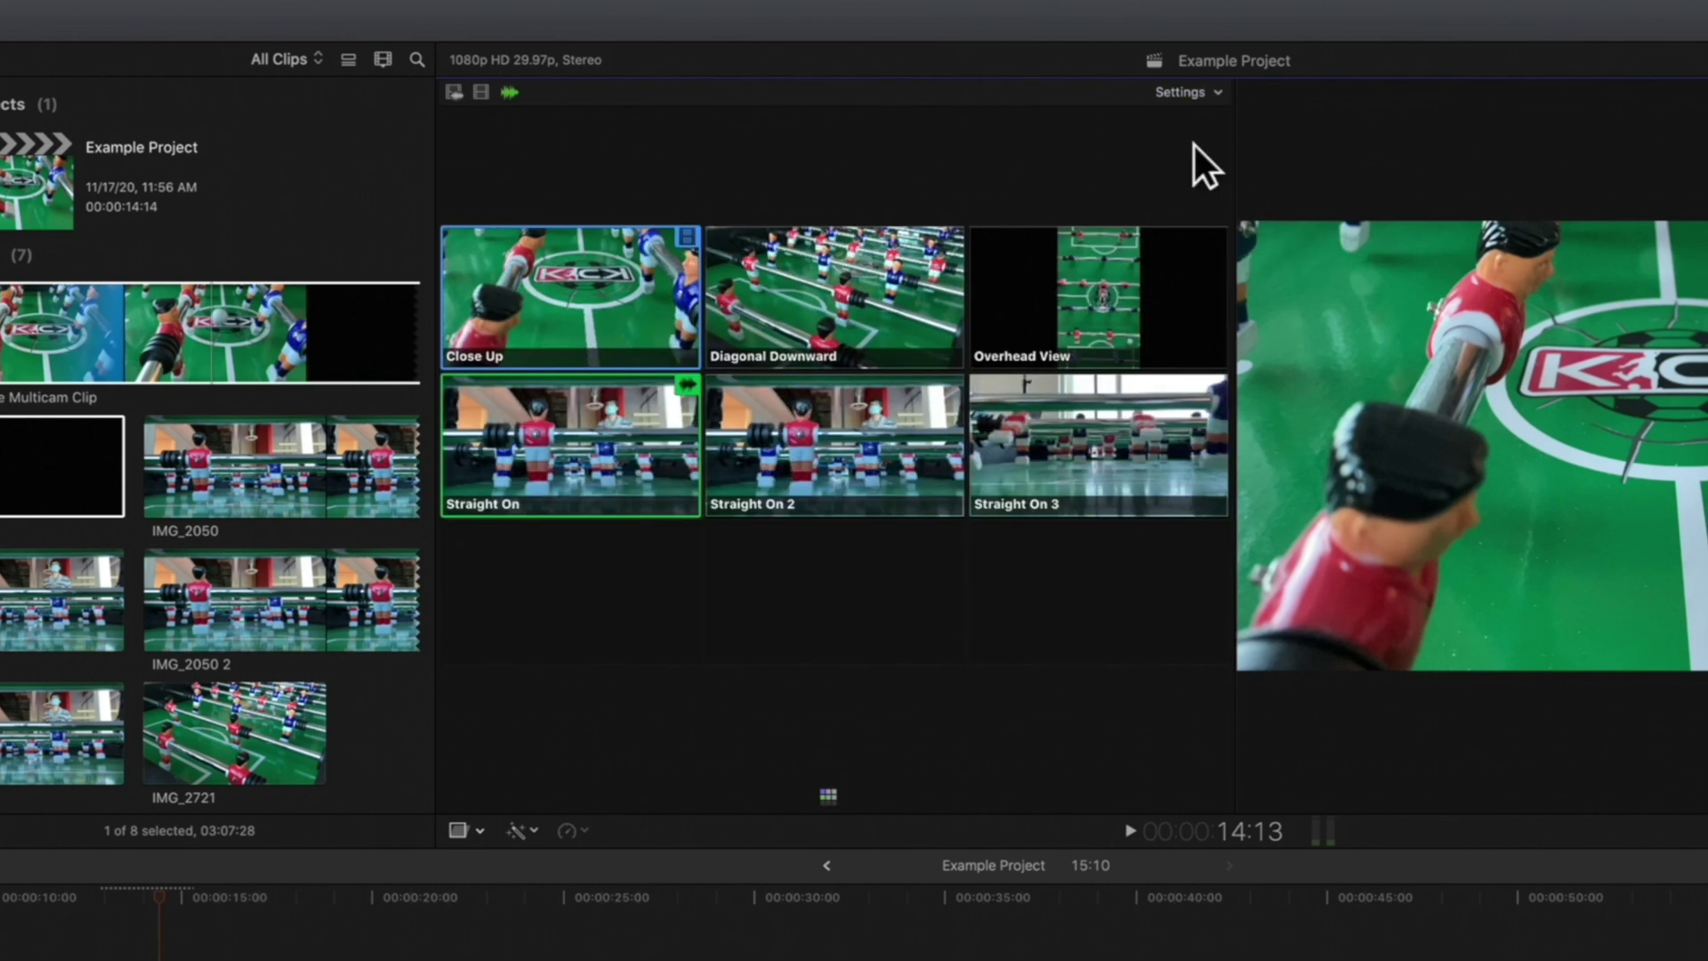
left_click(1217, 95)
left_click(1219, 184)
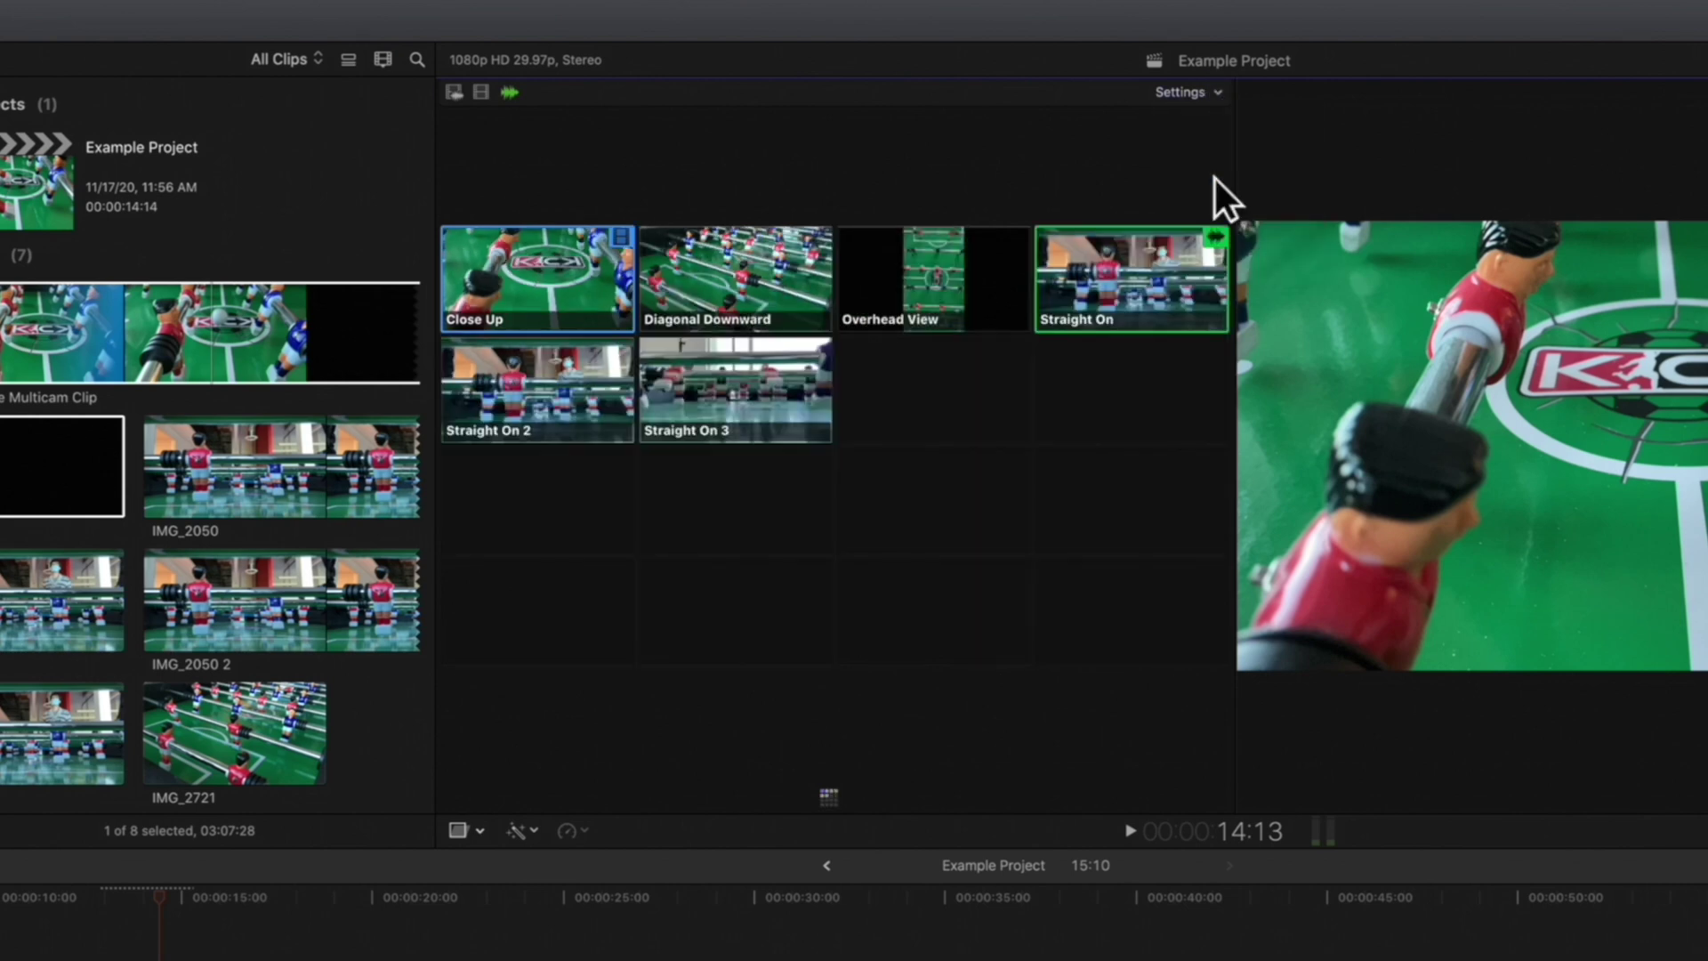
- Set the angle viewer to 2 Angles and show the Overhead View and Straight On bank
left_click(1214, 94)
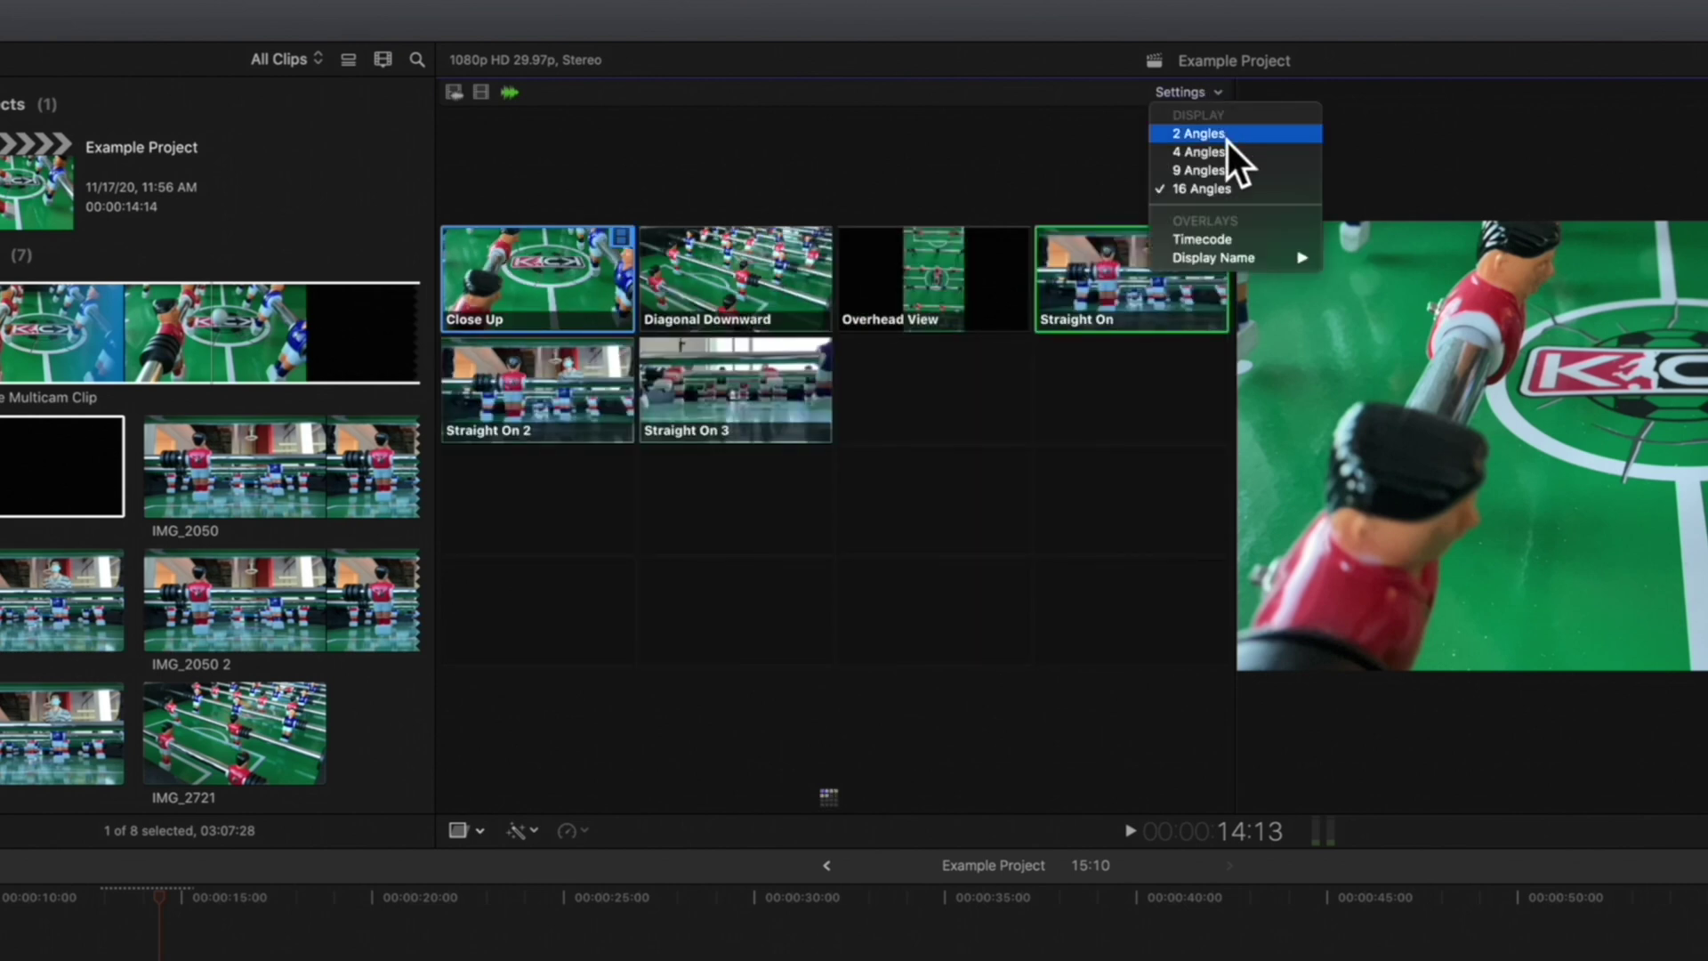
left_click(1219, 129)
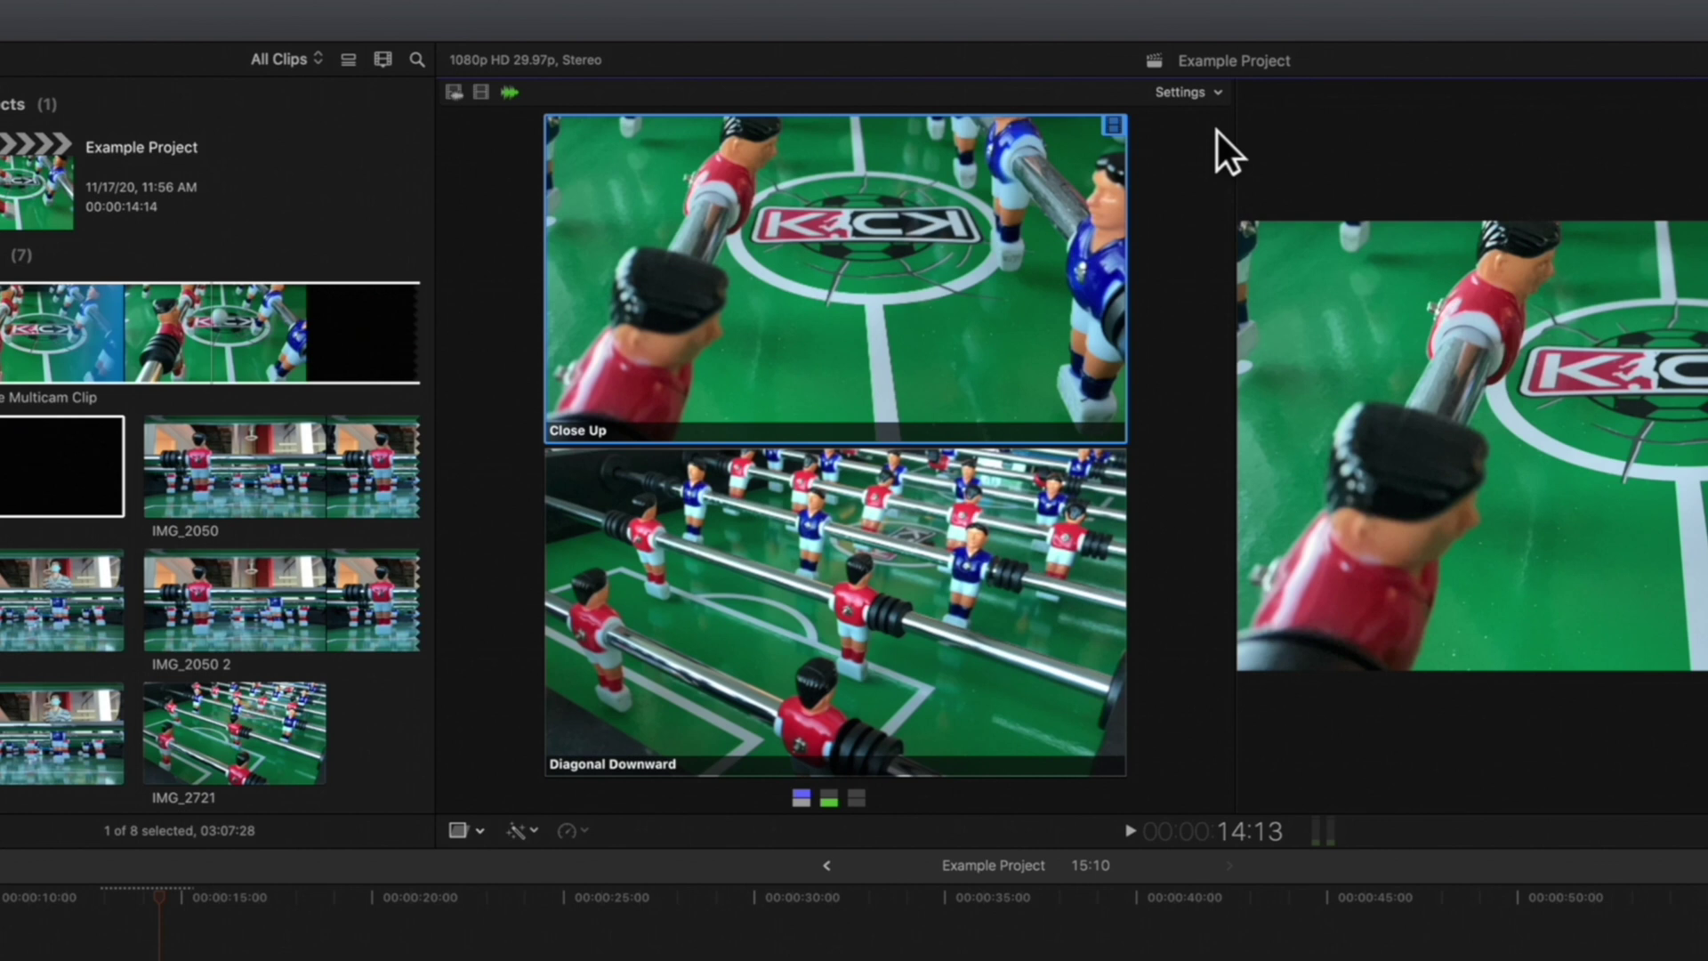
left_click(832, 794)
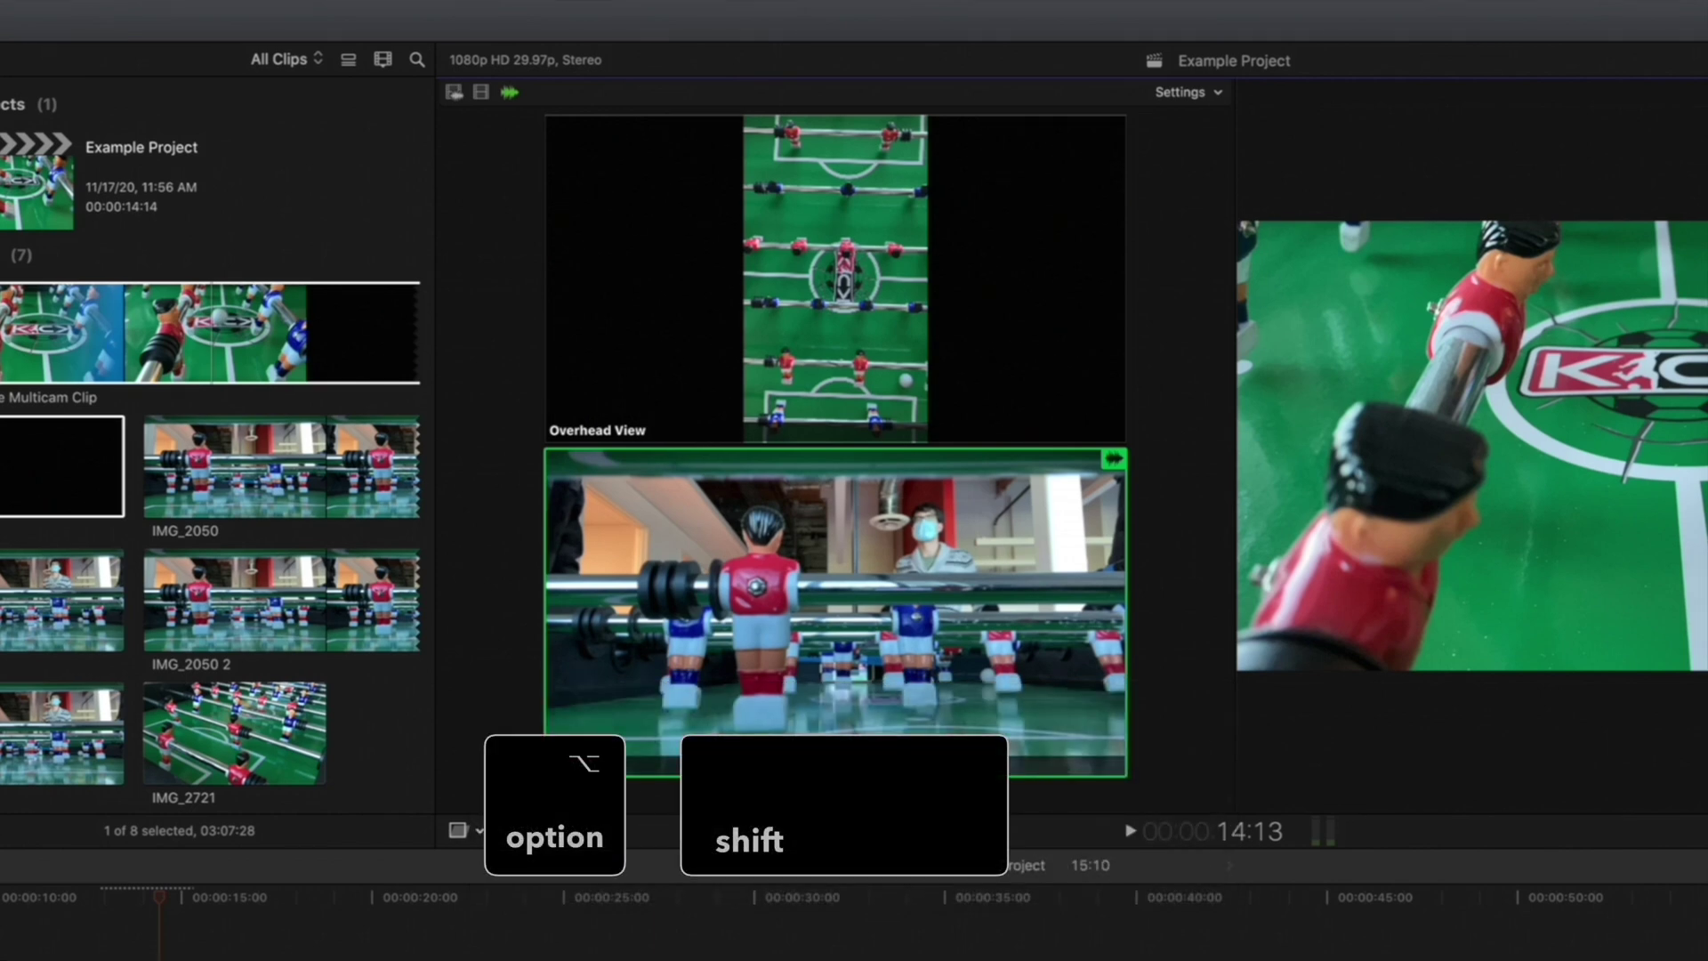
- Step through the angle banks with Option-Shift-; and return to the Close Up and Diagonal Downward bank
key("alt+shift+semicolon")
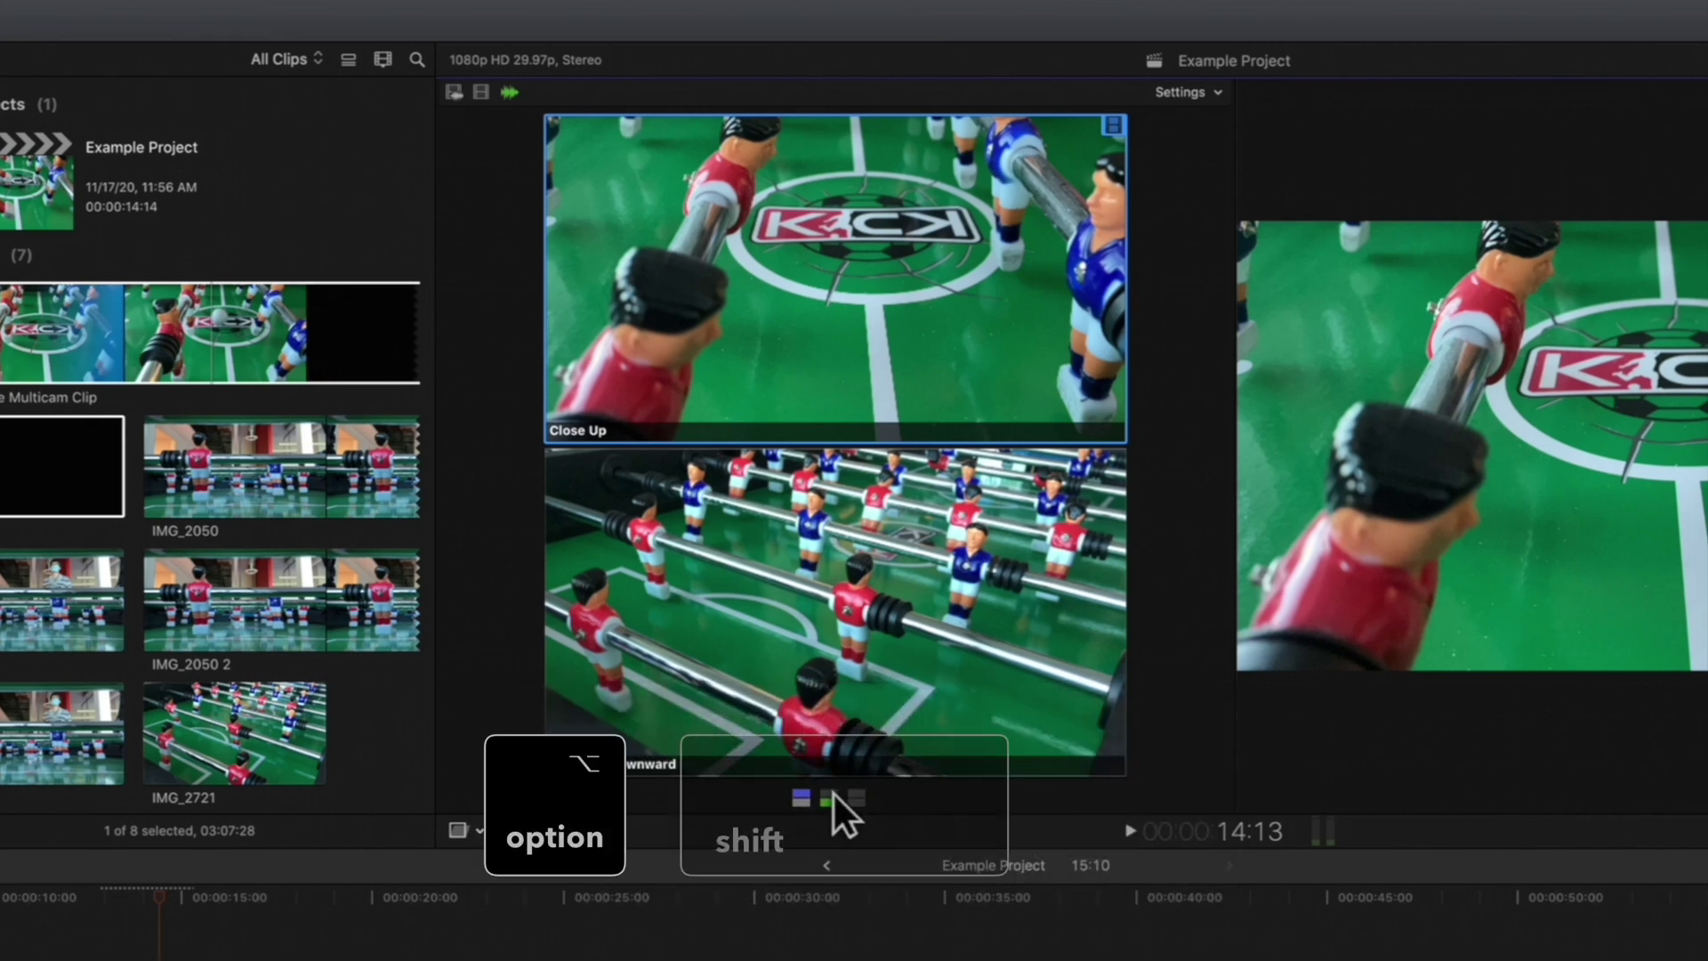
key("alt+shift+semicolon")
key("alt+shift+semicolon")
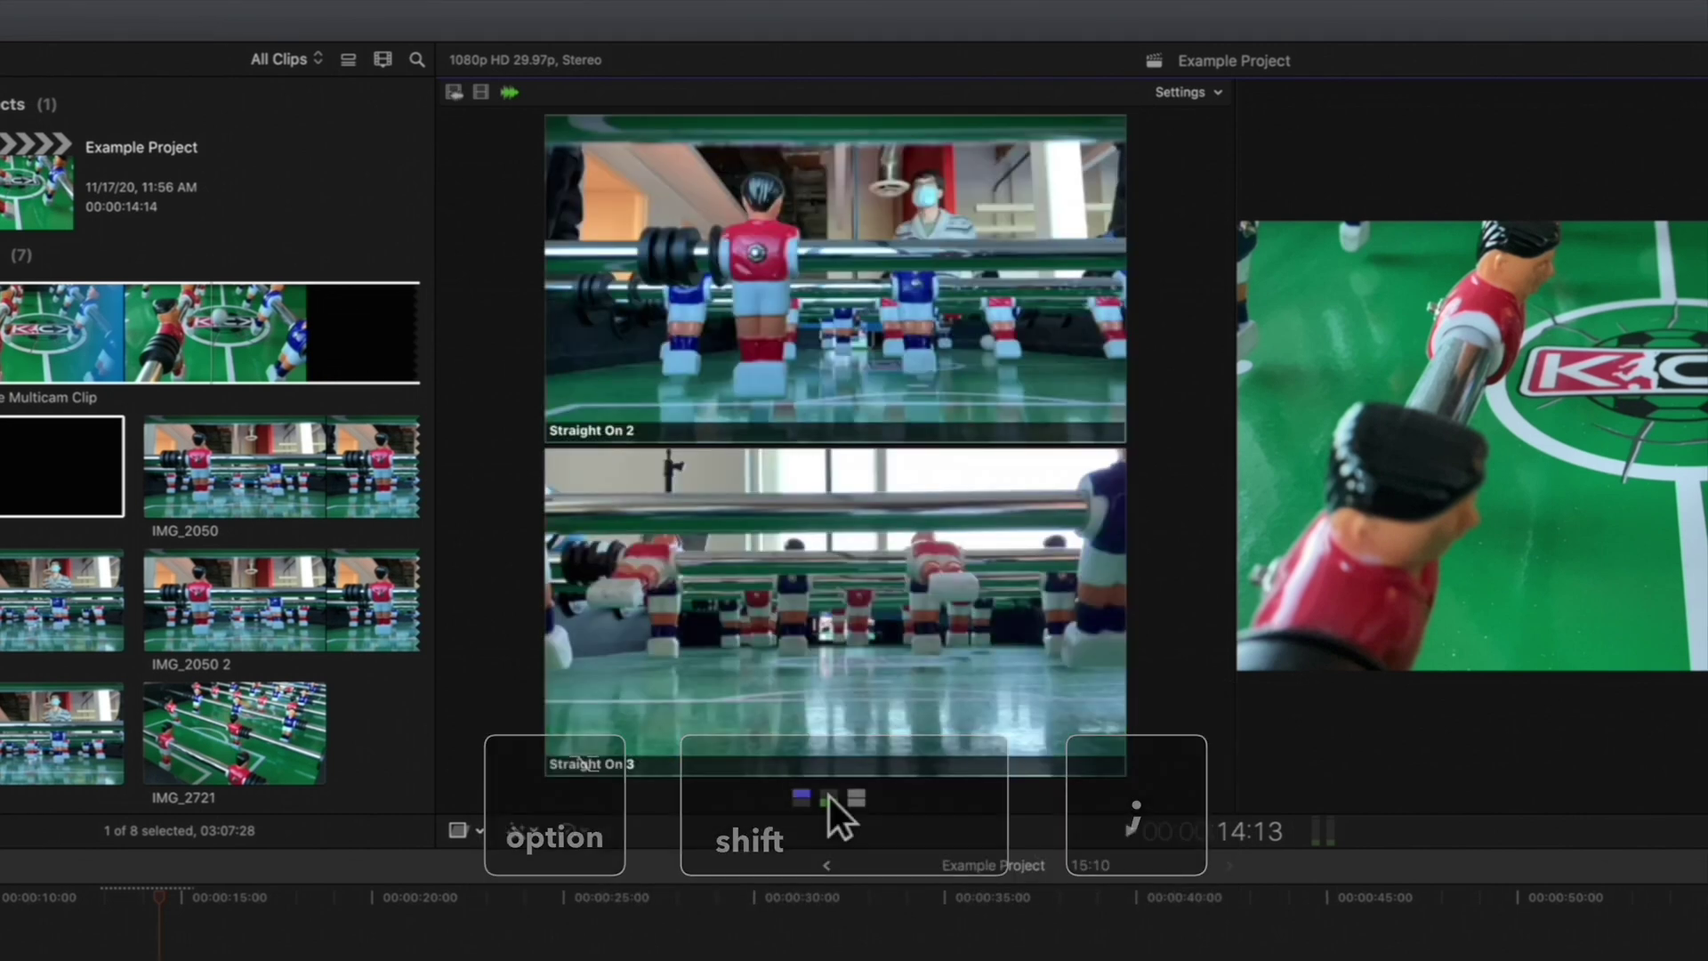
left_click(802, 796)
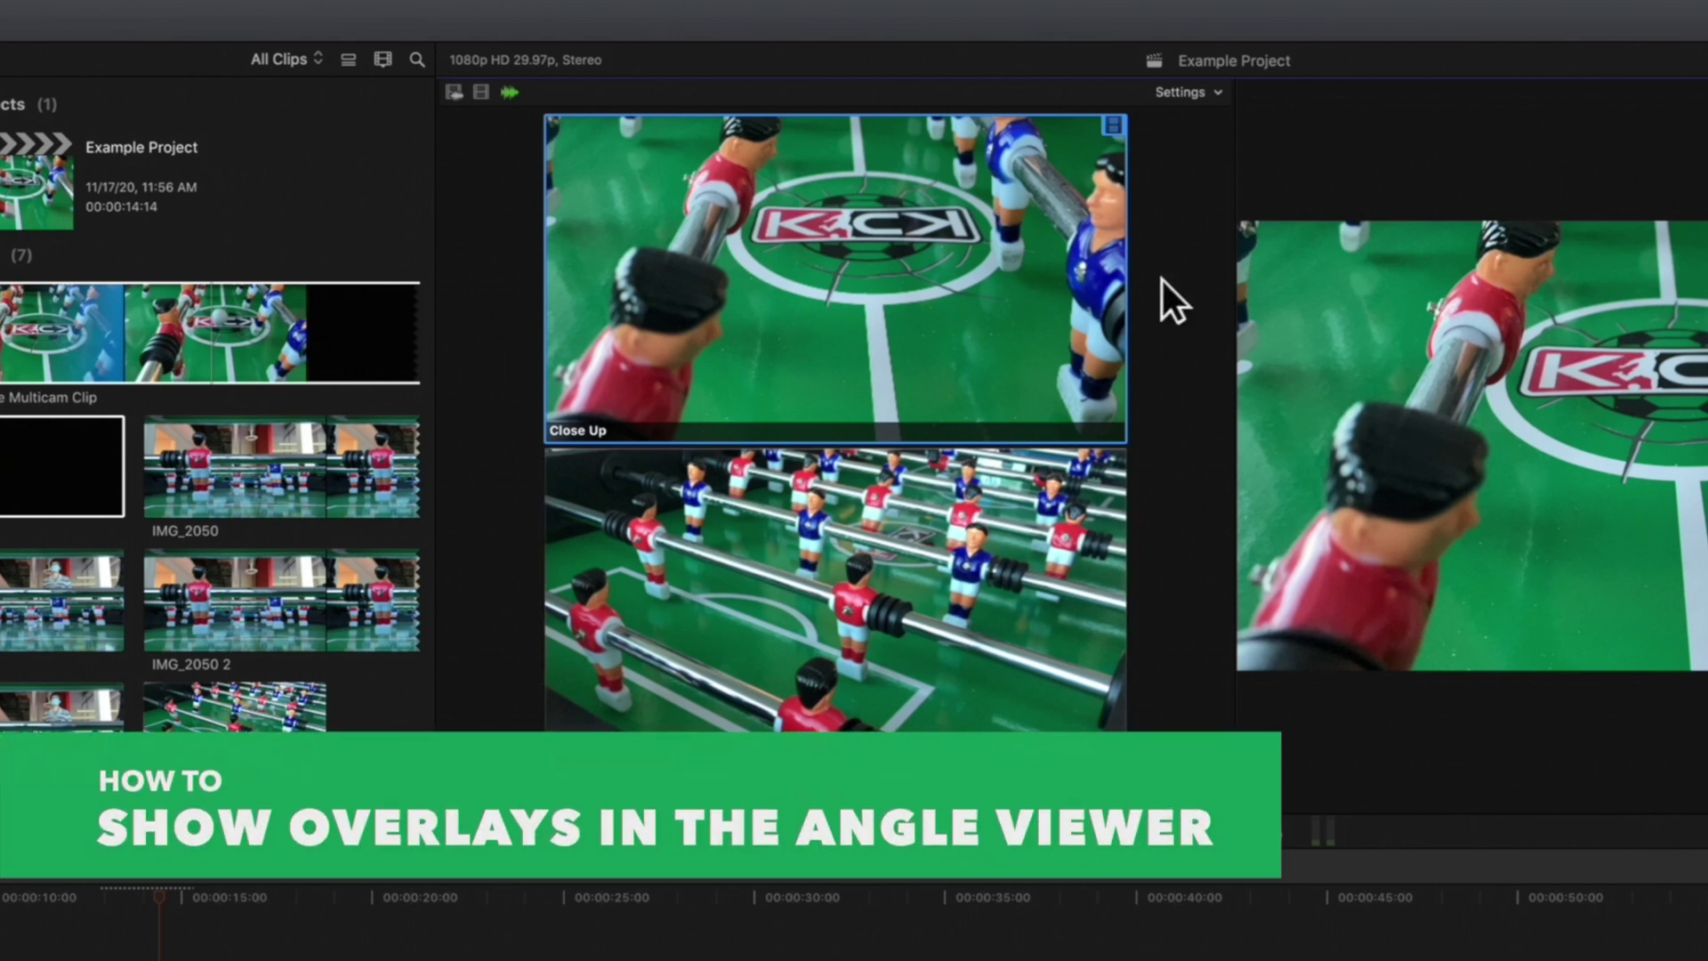
left_click(1217, 94)
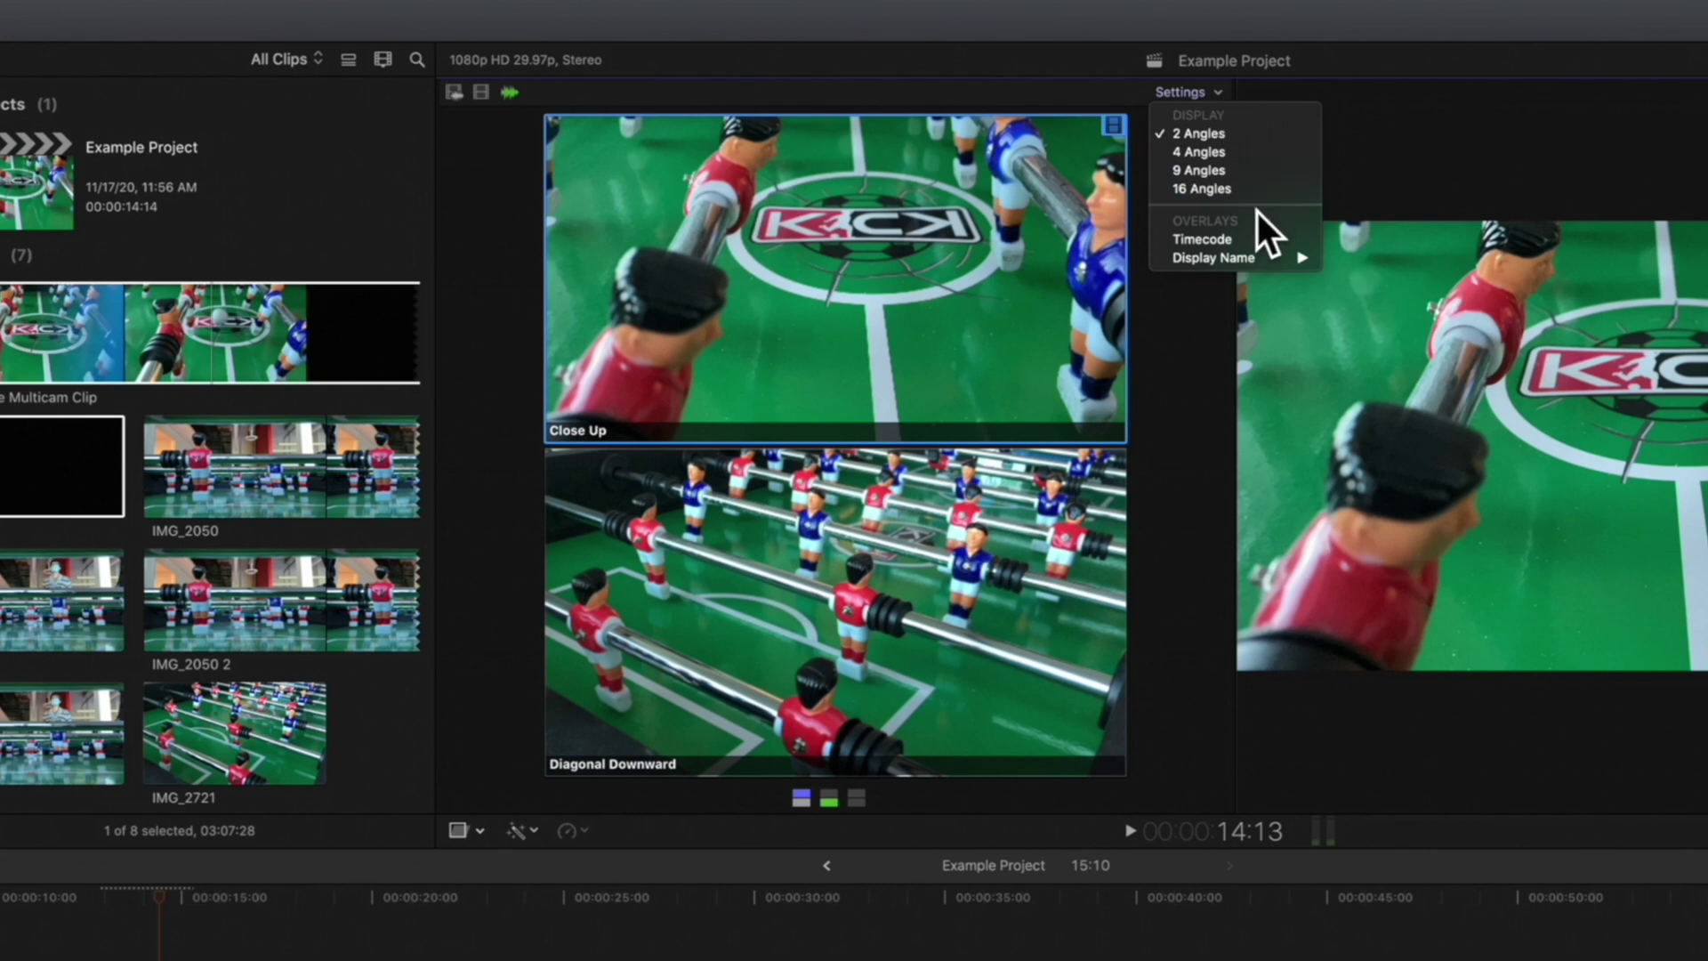
left_click(1246, 239)
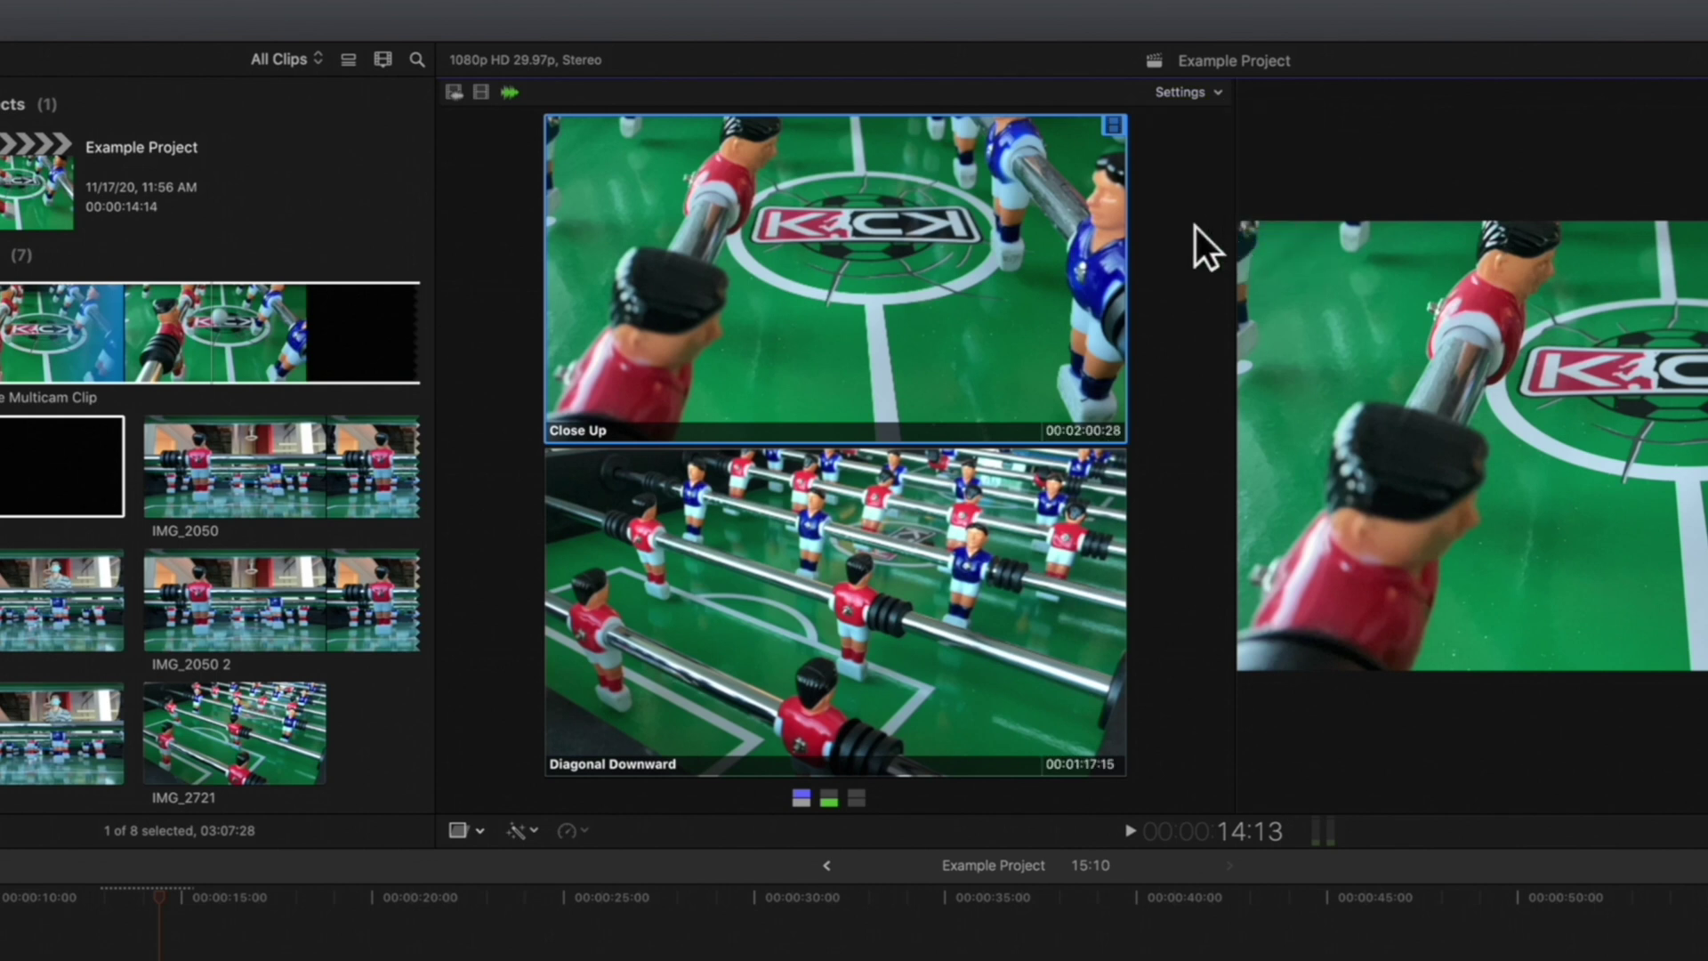
left_click(1217, 93)
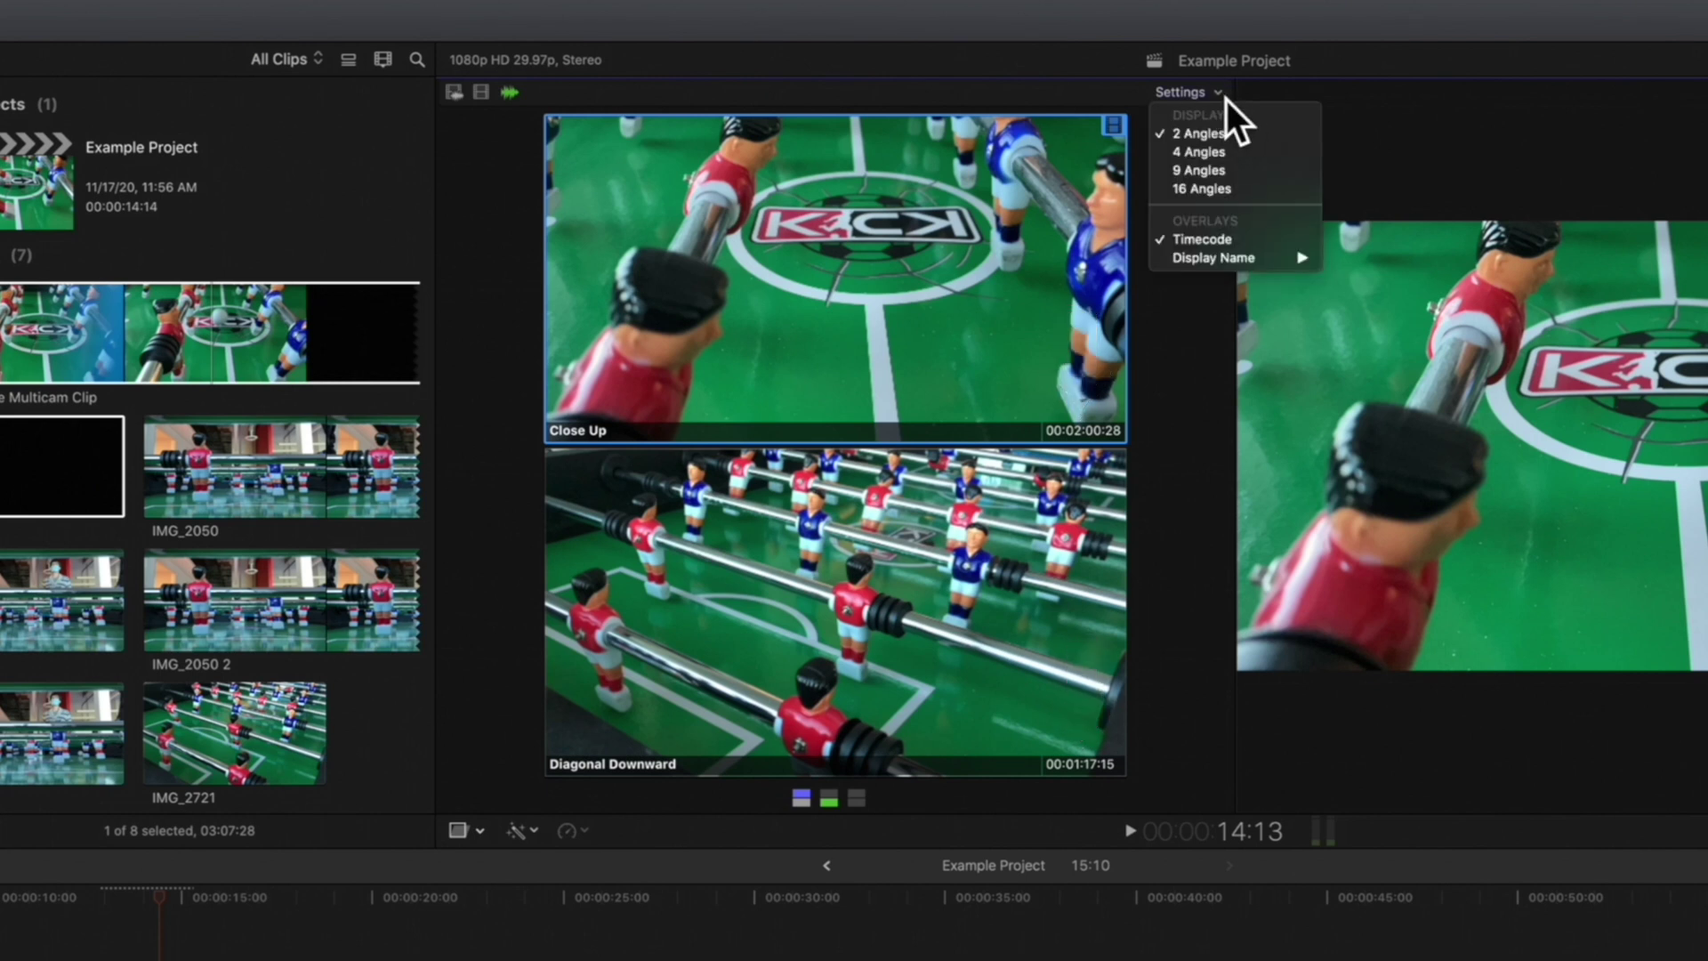
left_click(1235, 240)
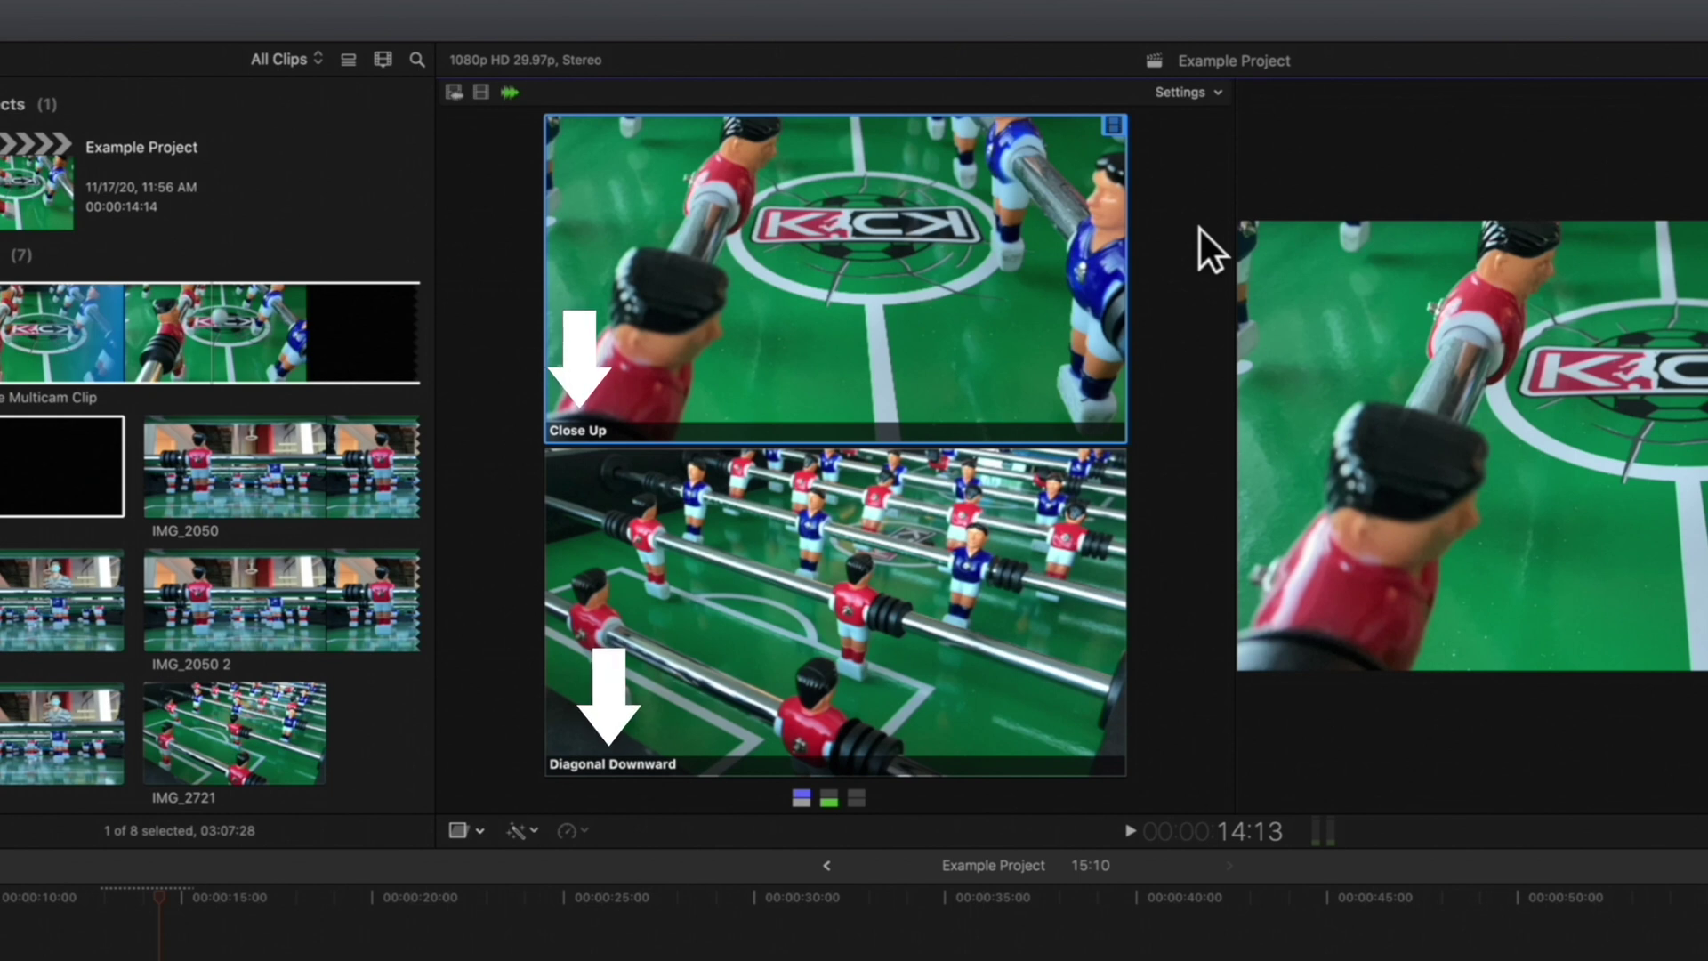
left_click(1212, 87)
mouse_move(1214, 258)
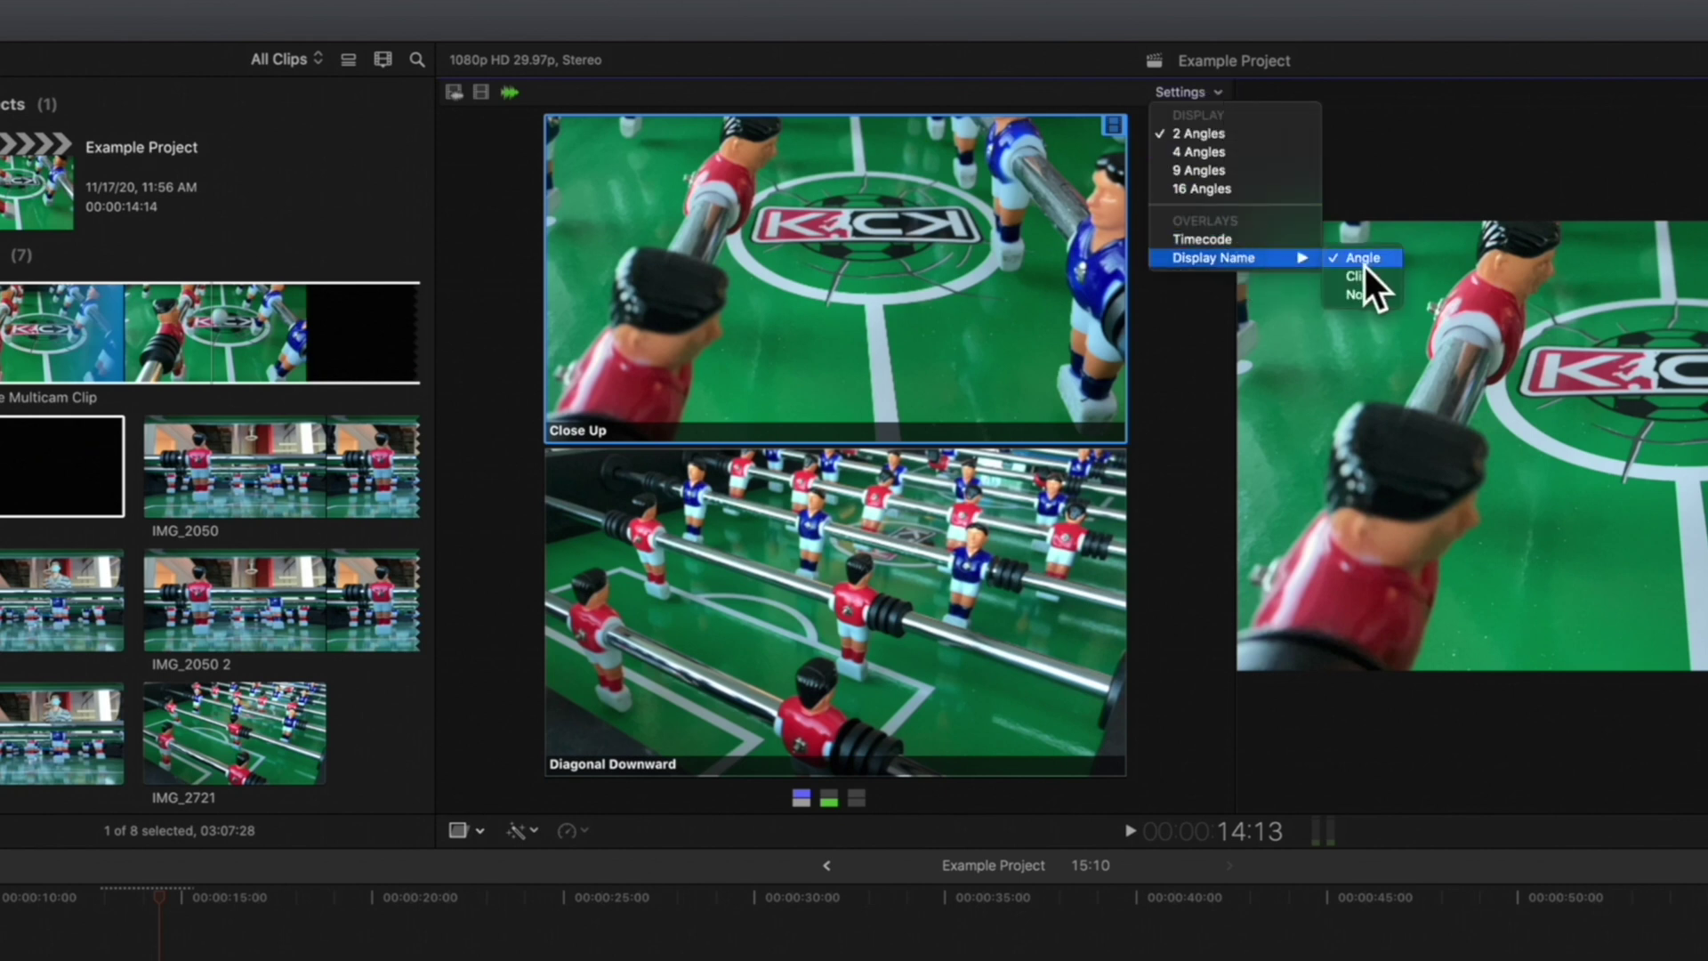
left_click(1370, 283)
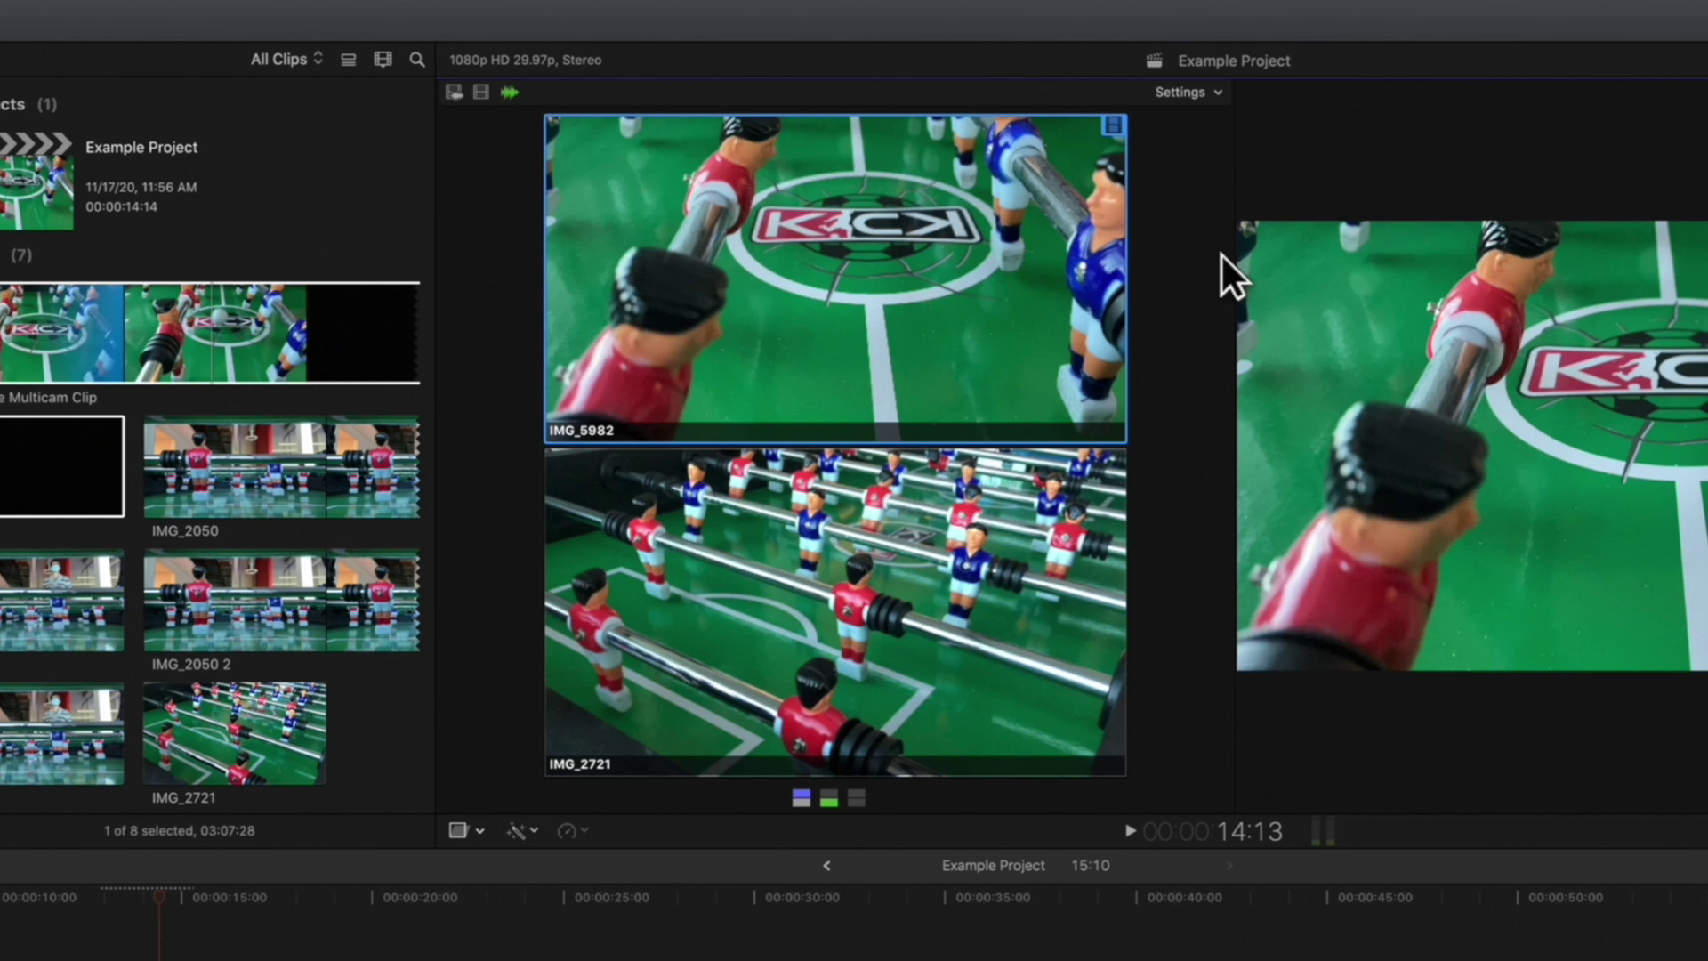
left_click(1219, 97)
mouse_move(1214, 258)
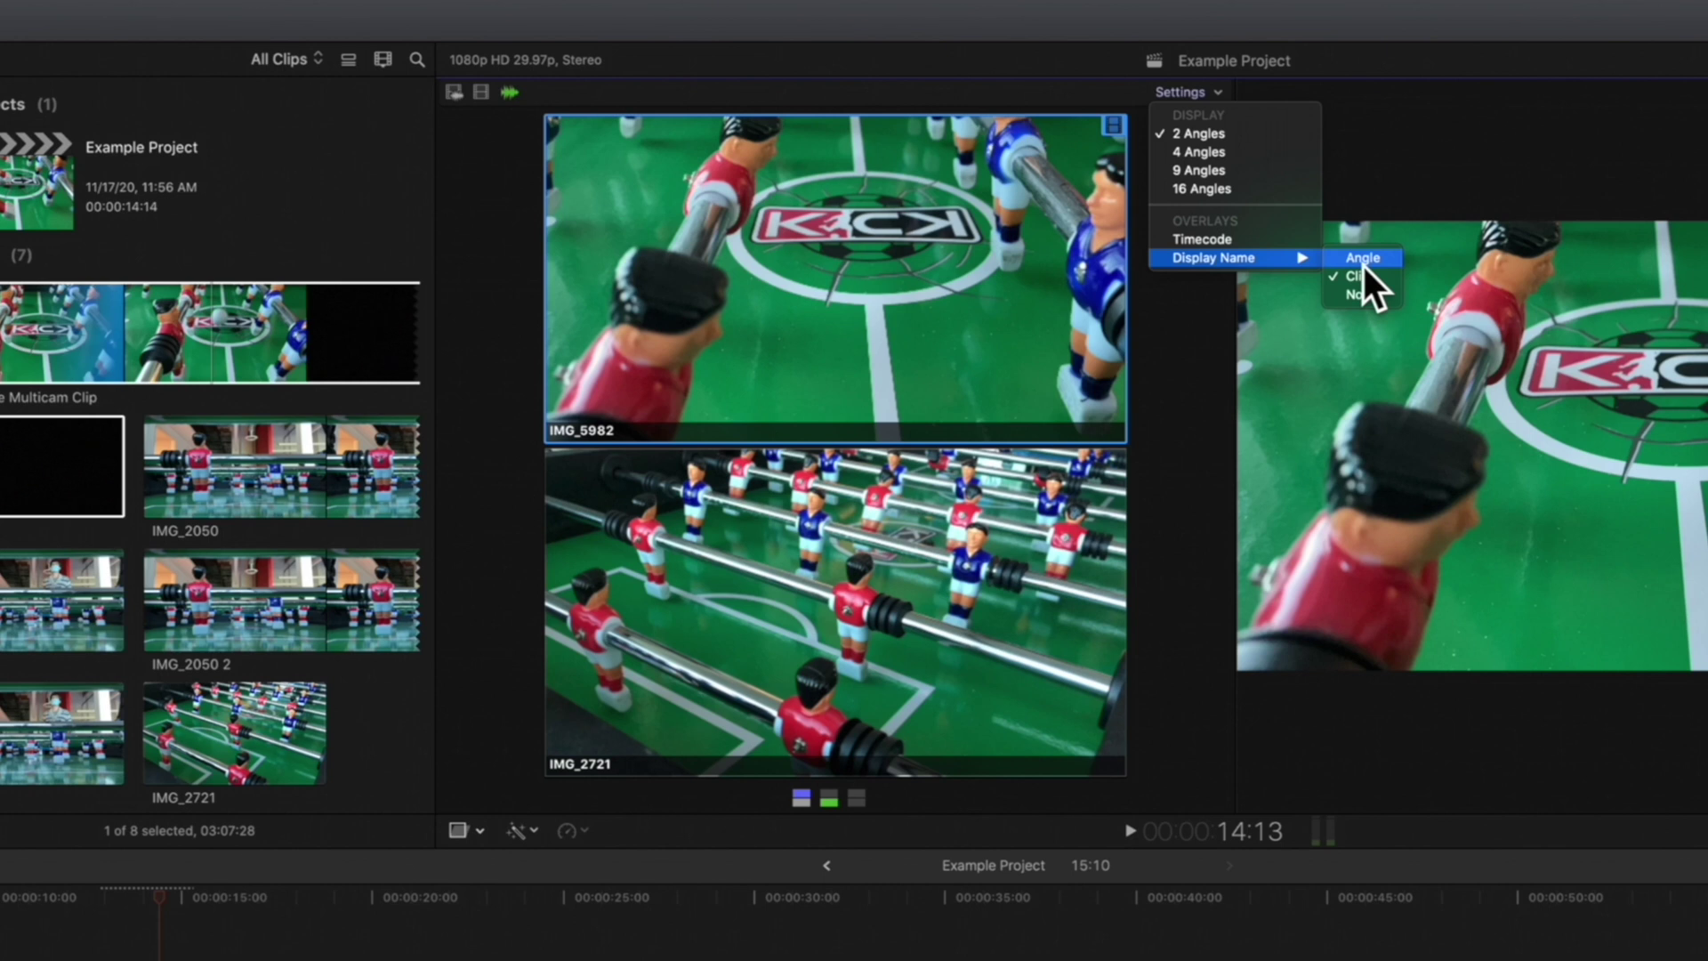
left_click(1364, 265)
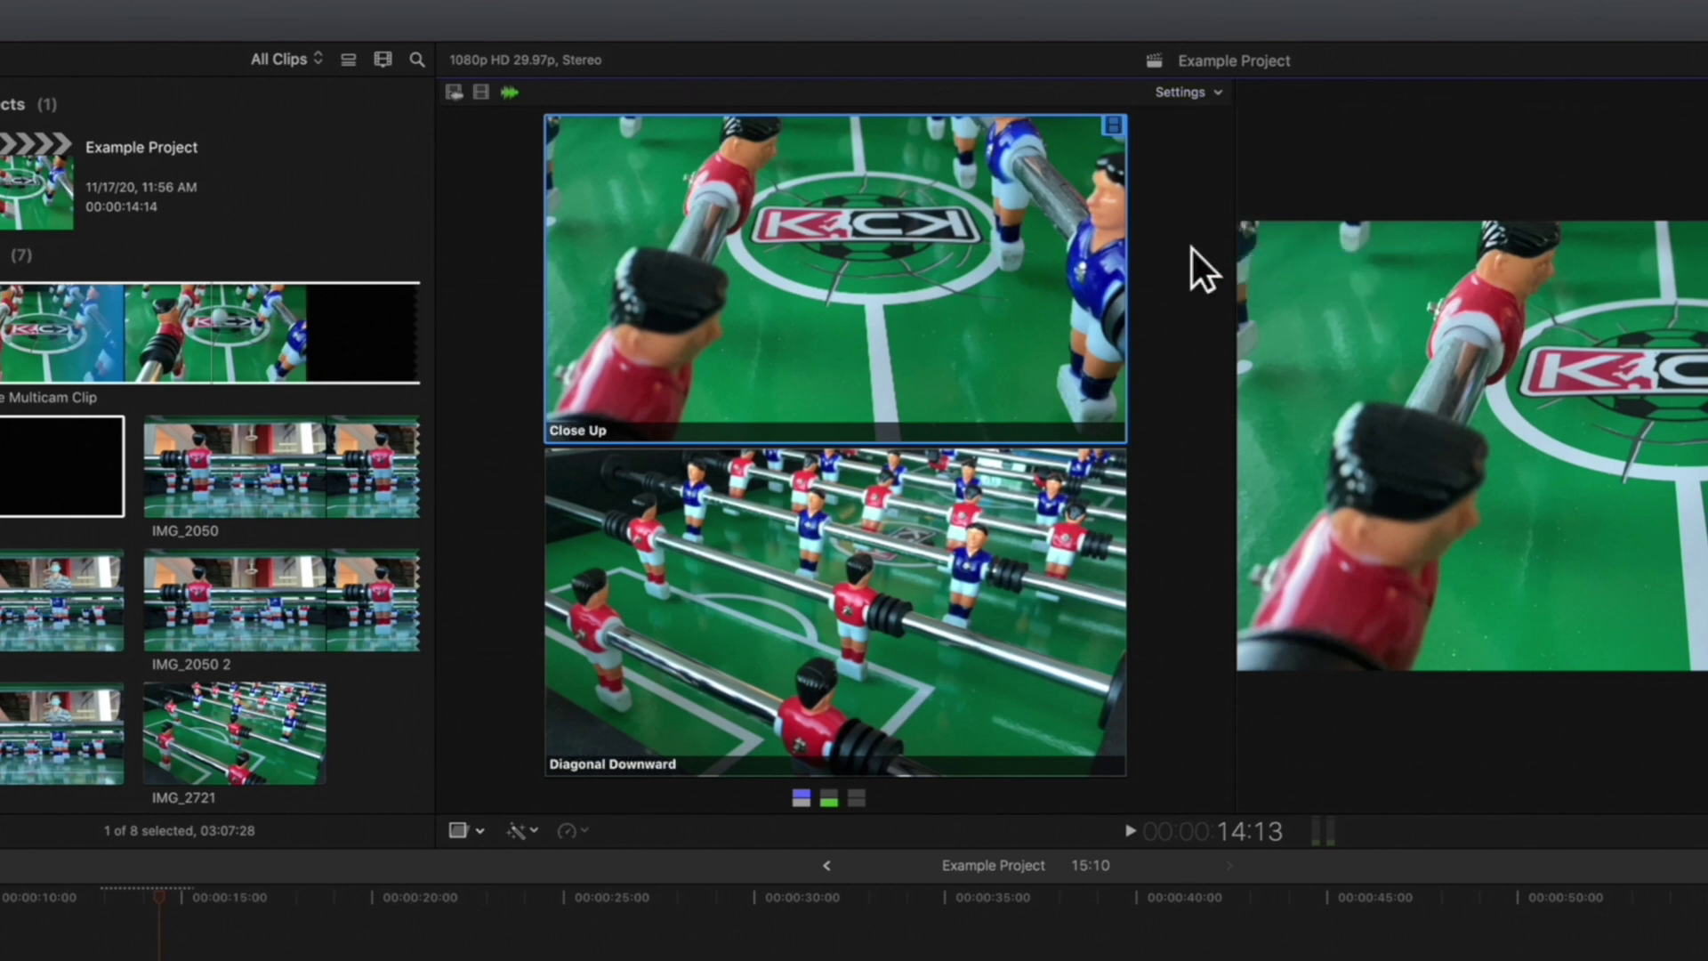
left_click(1217, 94)
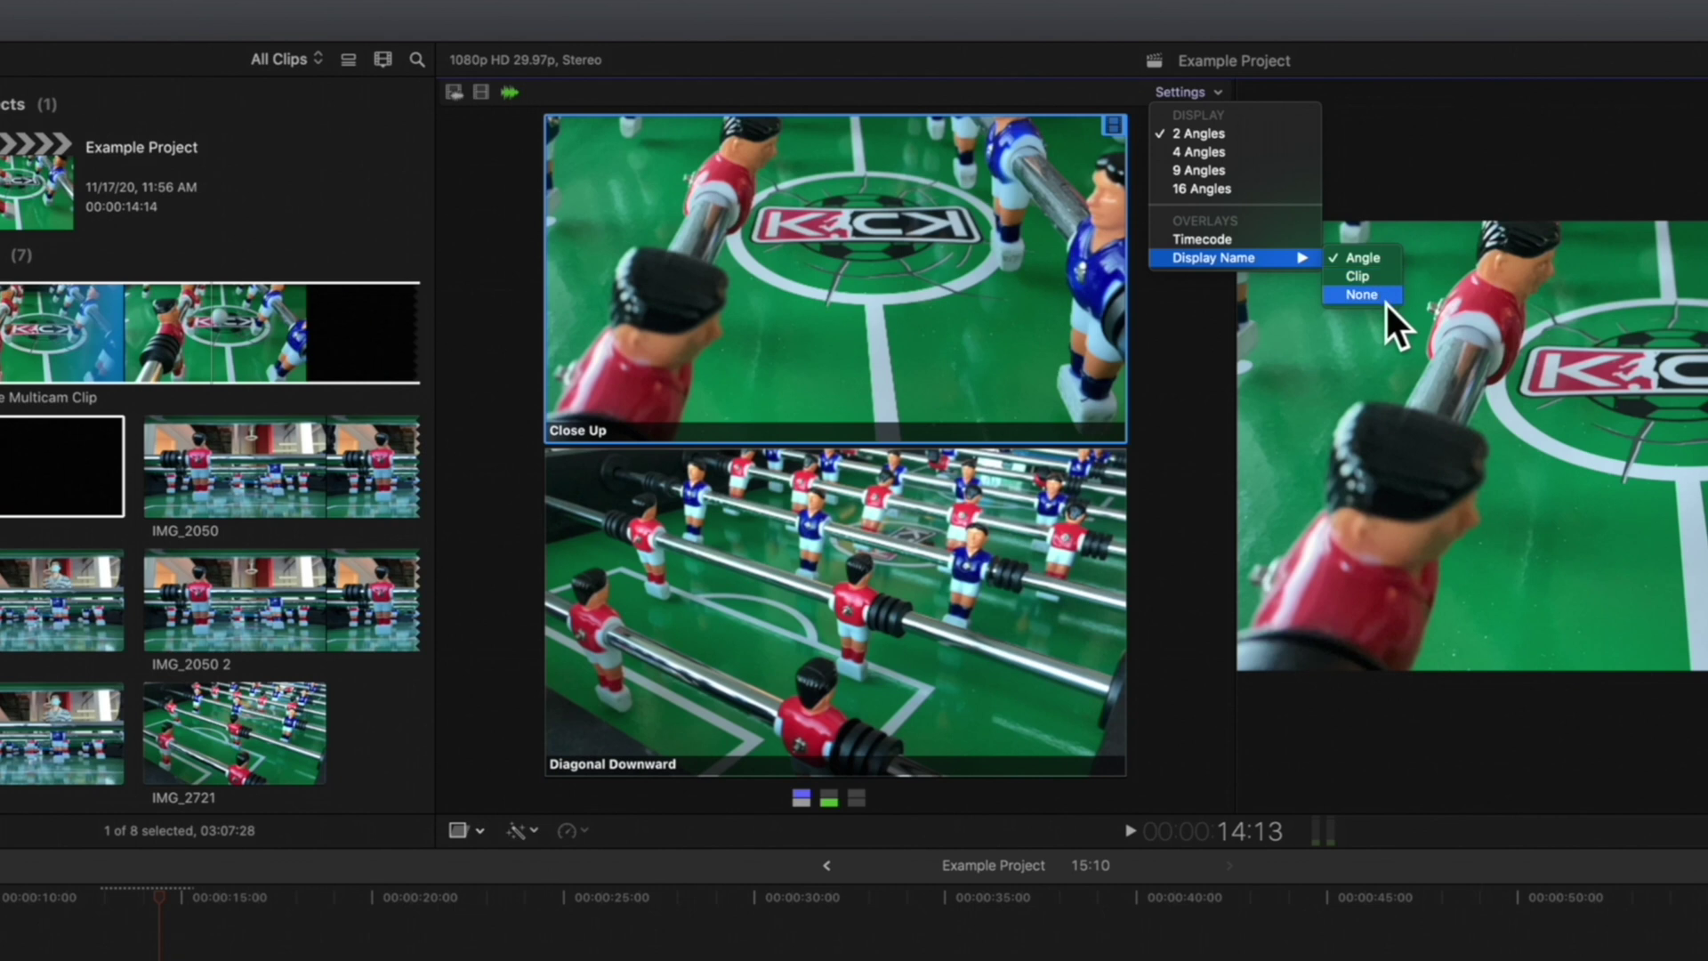
left_click(1386, 302)
left_click(1219, 92)
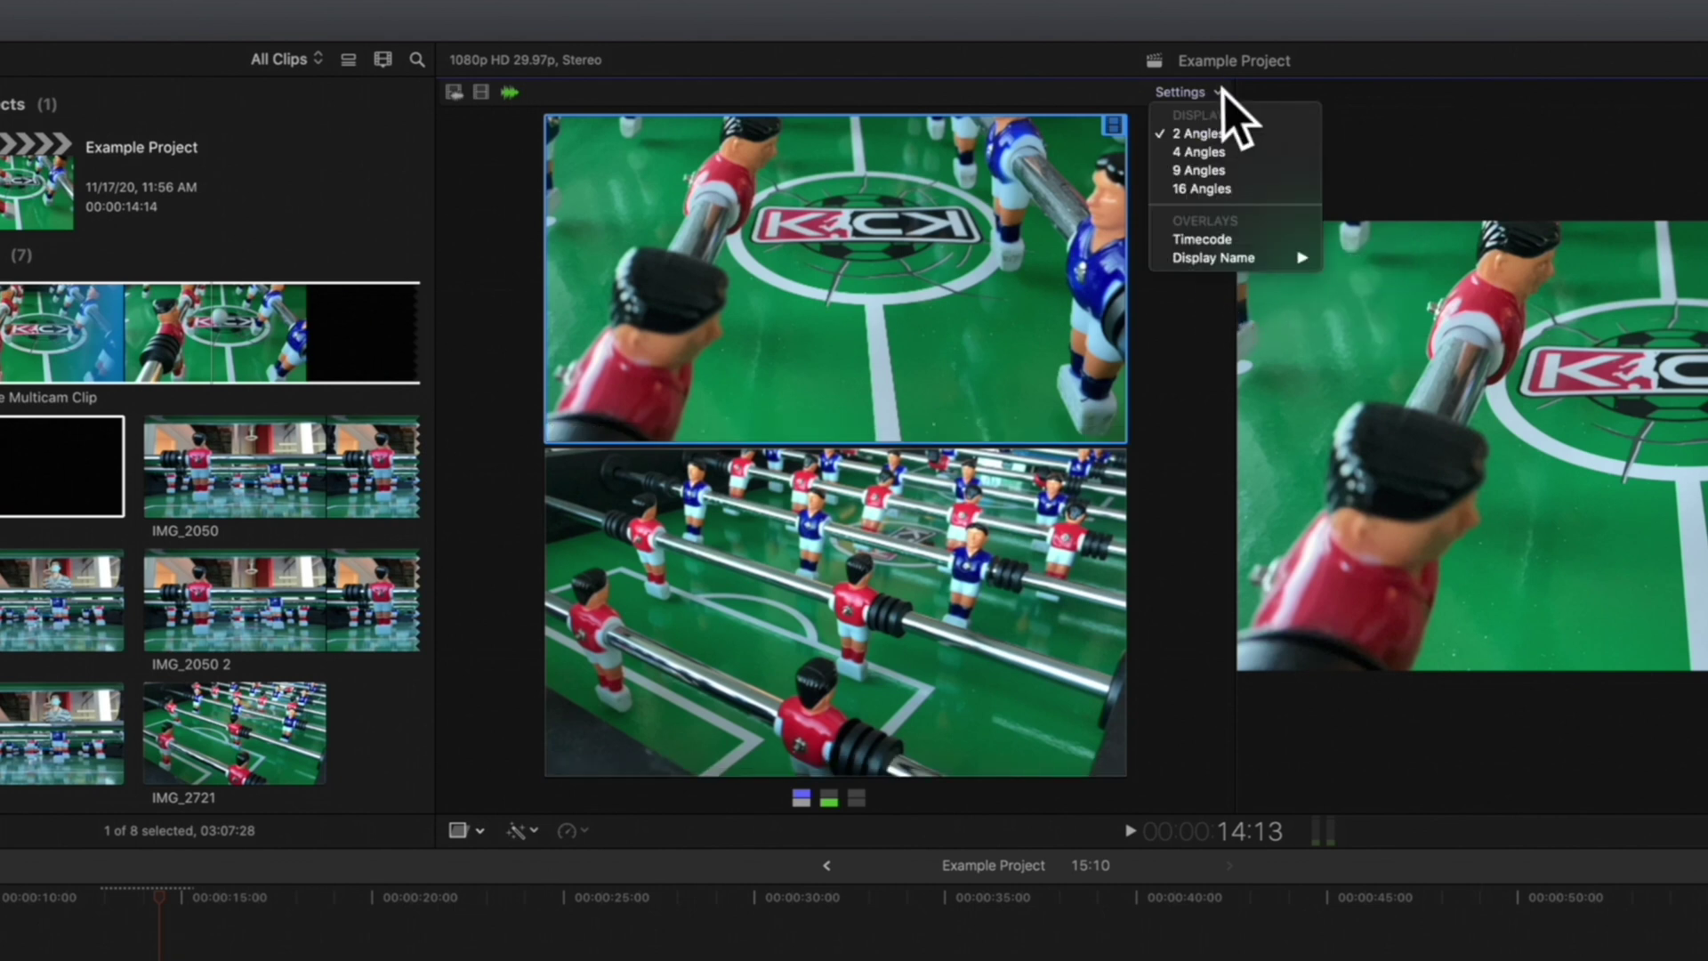
left_click(1342, 275)
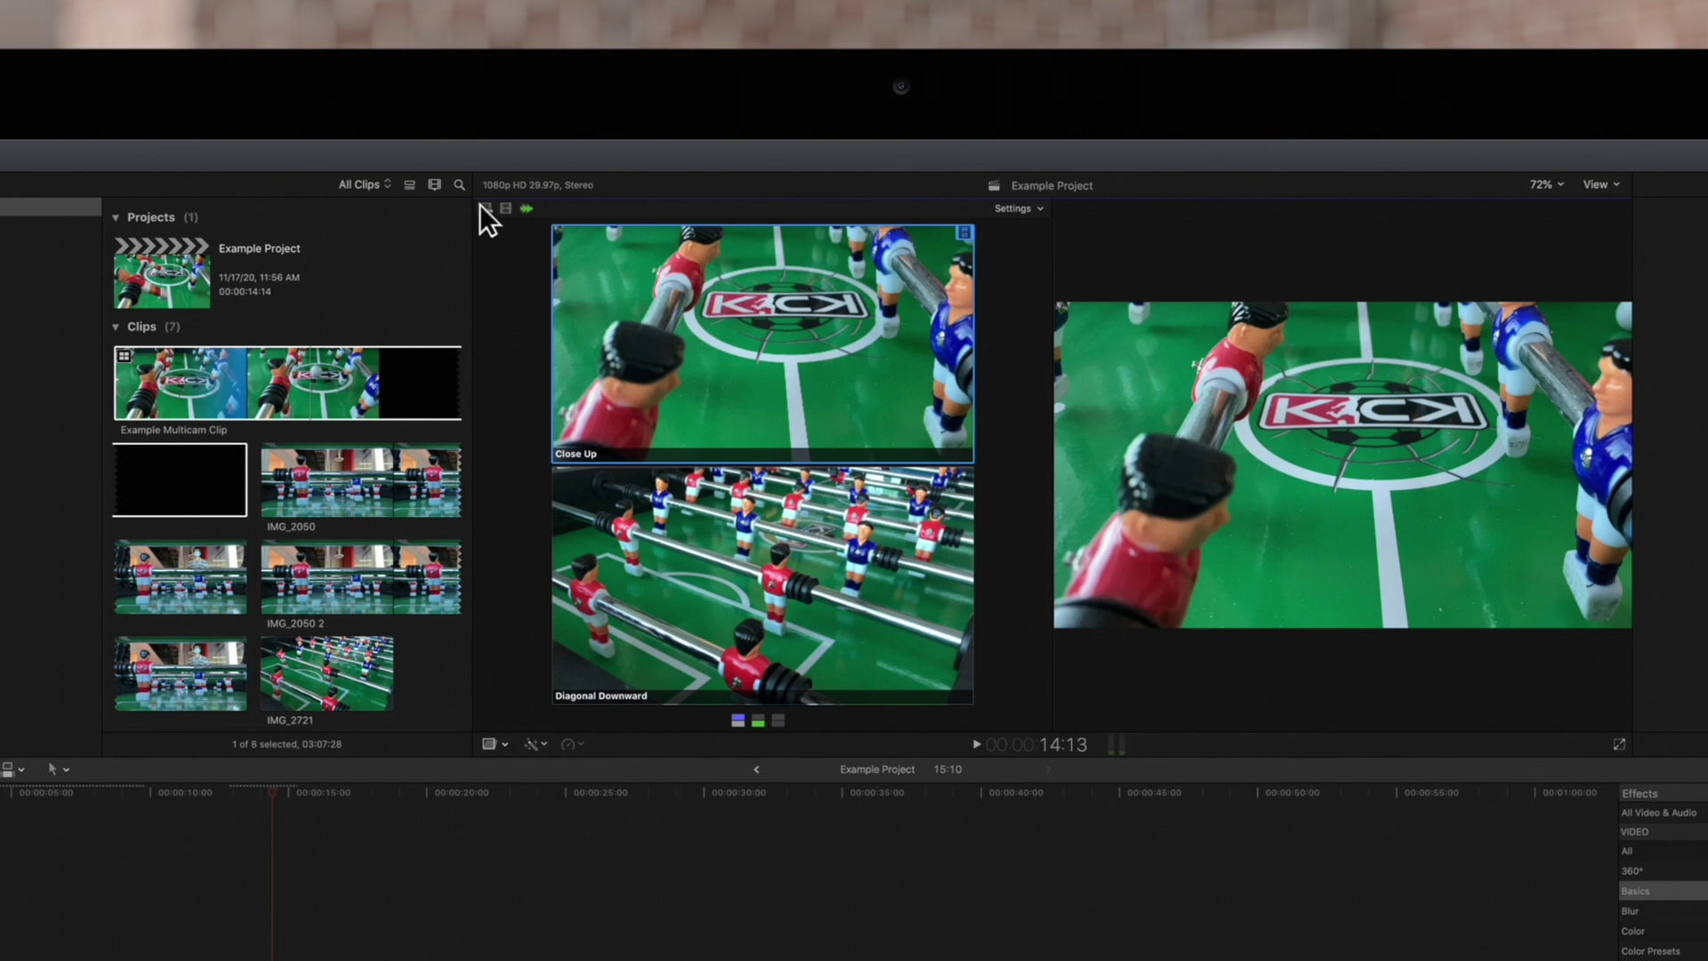
- Resize the browser and drag the timeline divider down to enlarge the viewers
mouse_move(474, 188)
left_mouse_down()
mouse_move(423, 190)
mouse_move(501, 194)
left_mouse_up()
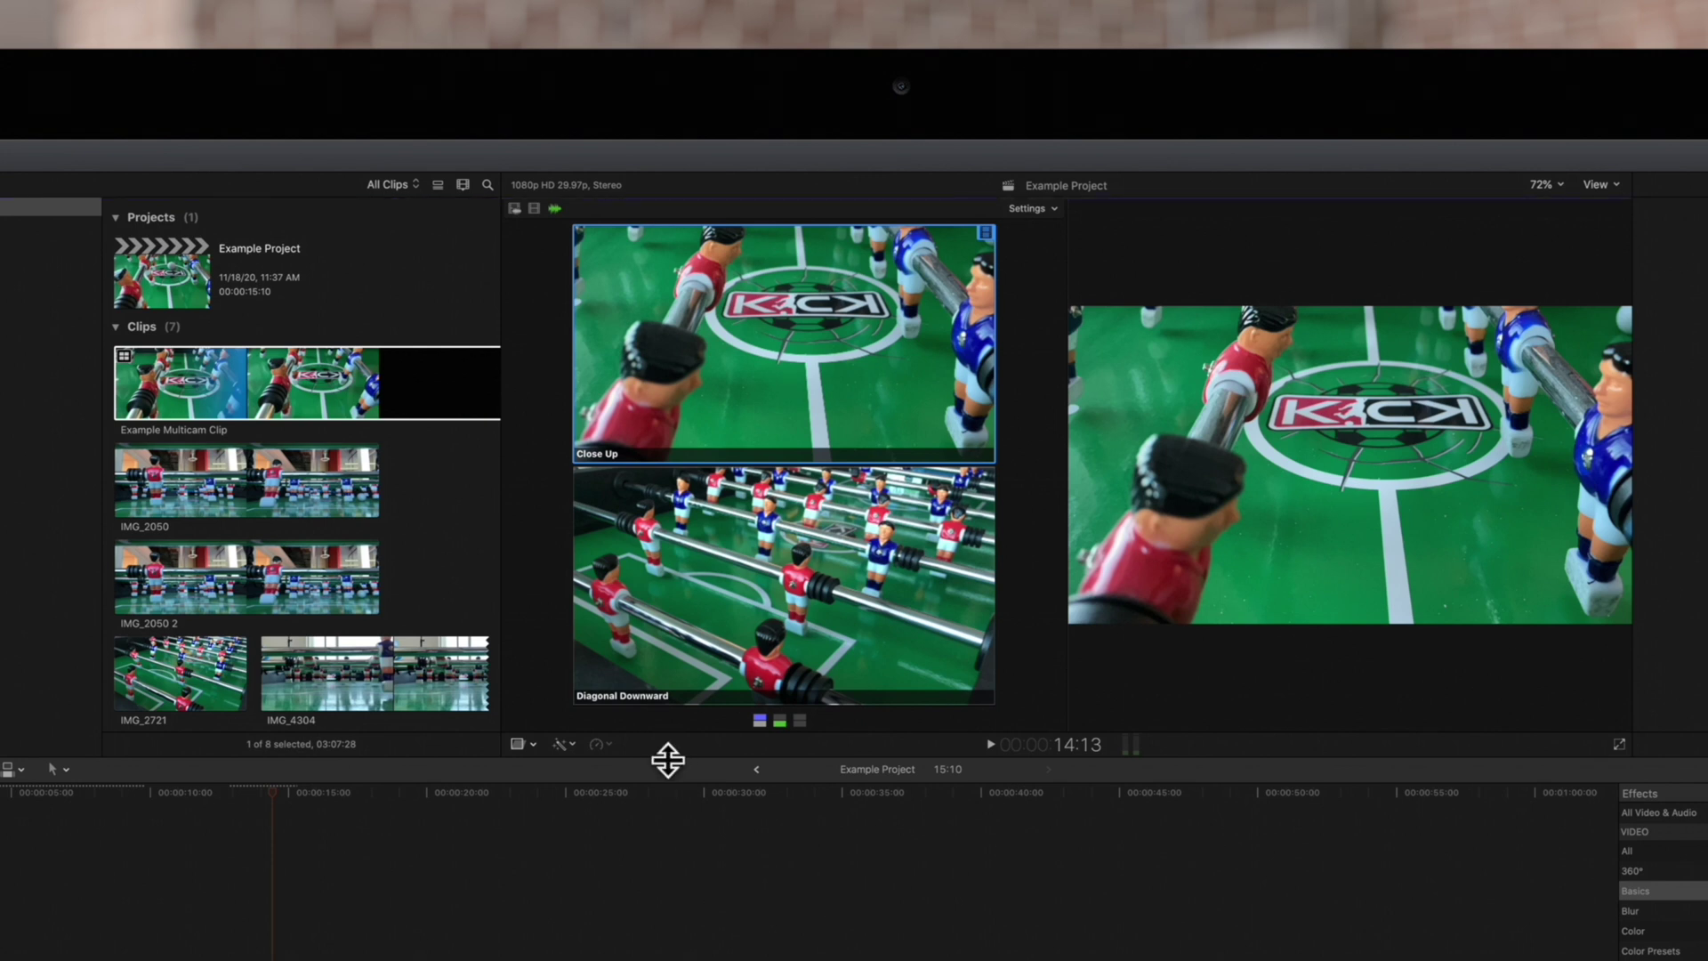
left_click_drag(668, 759, 657, 948)
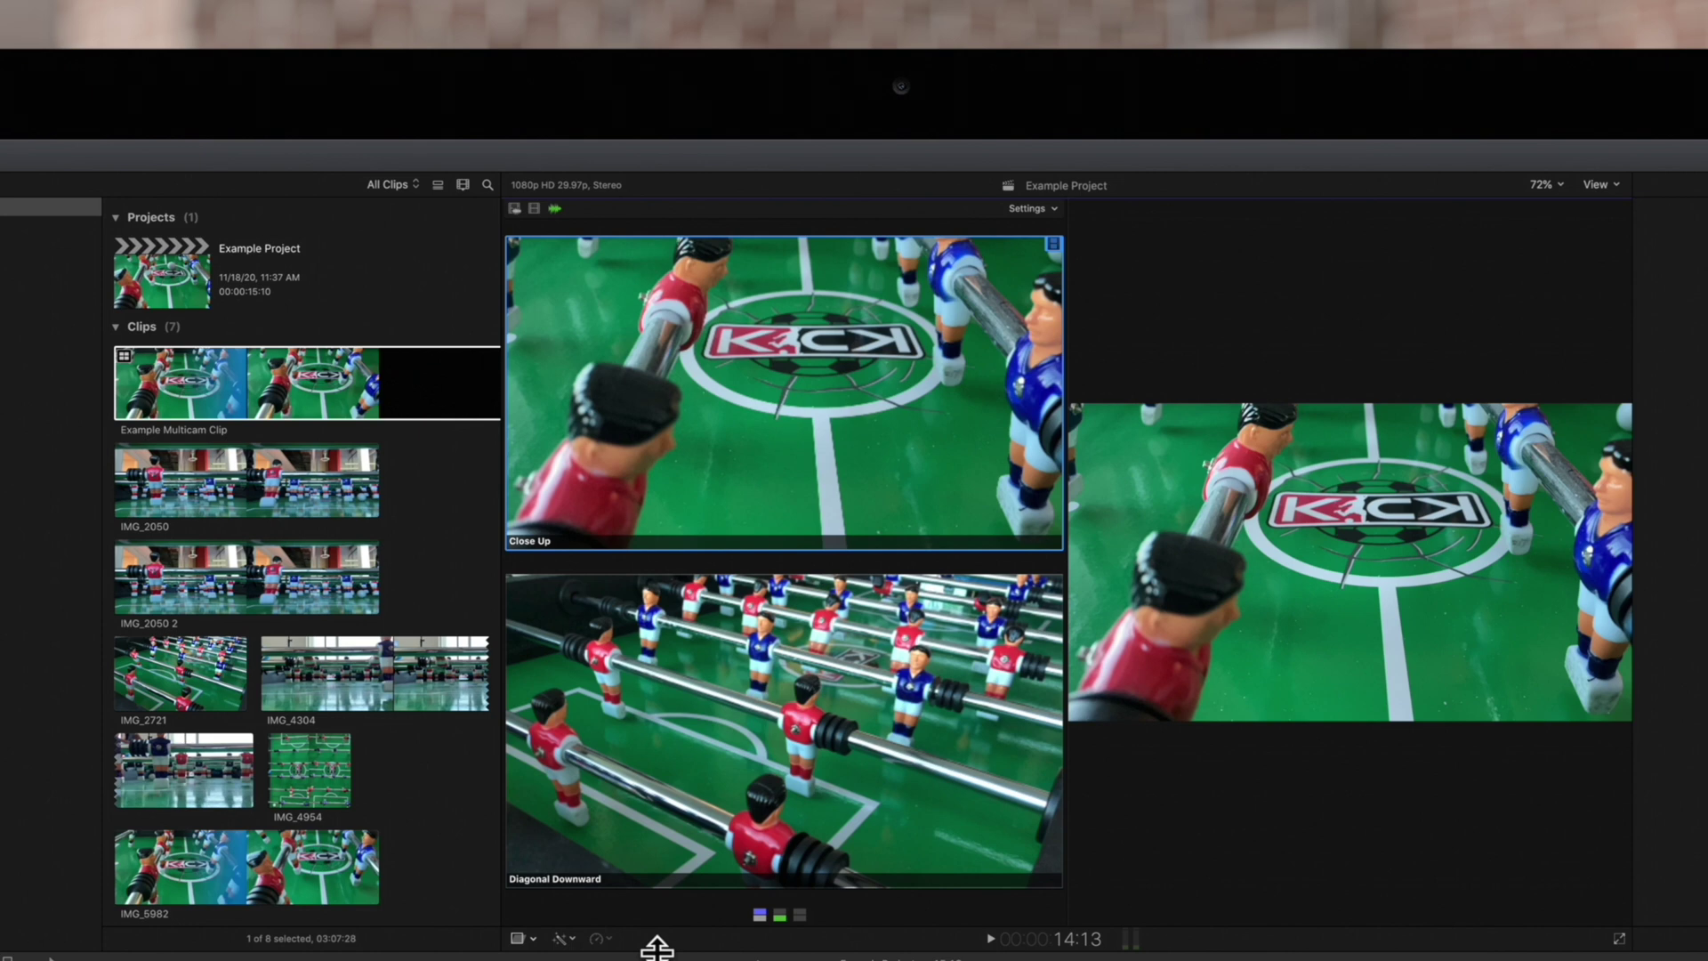